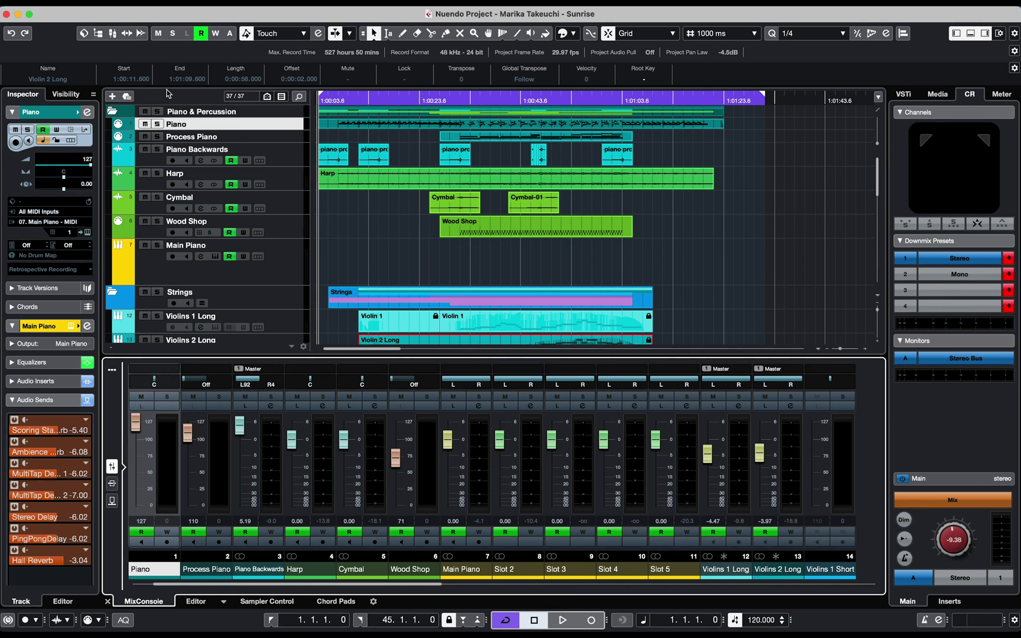
- Play the Sunrise project, select the Piano, Piano Backwards and Wood Shop strips, and open Audio Connections
key("space")
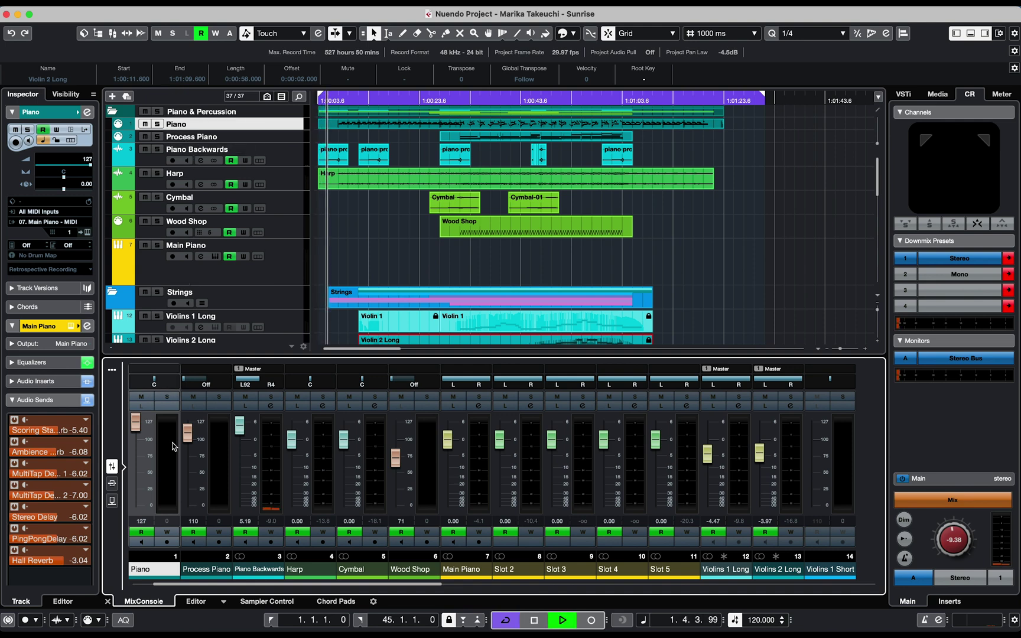
left_click(172, 446)
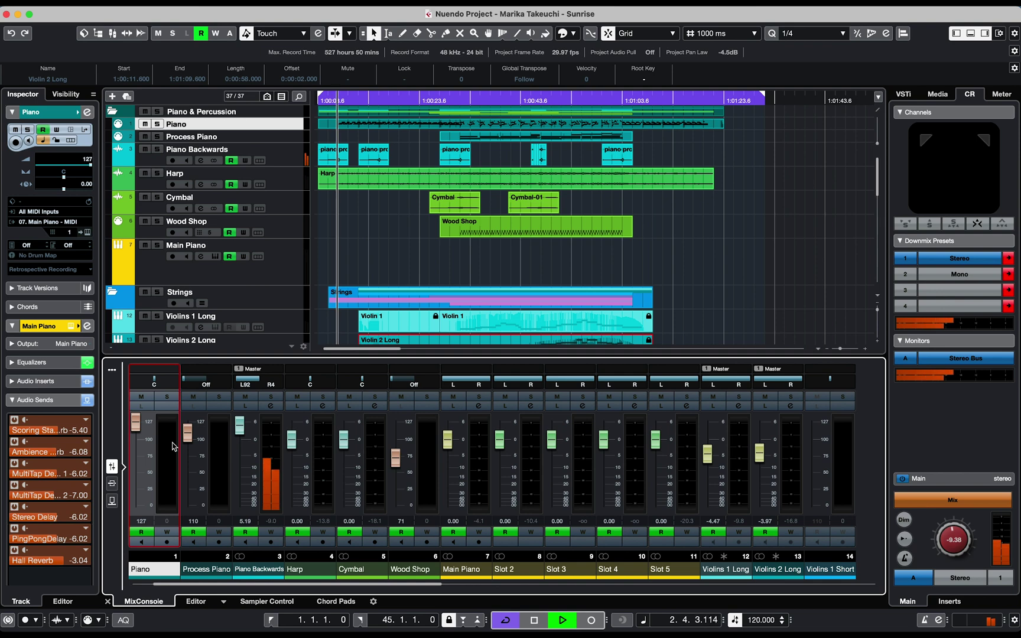
left_click(278, 436)
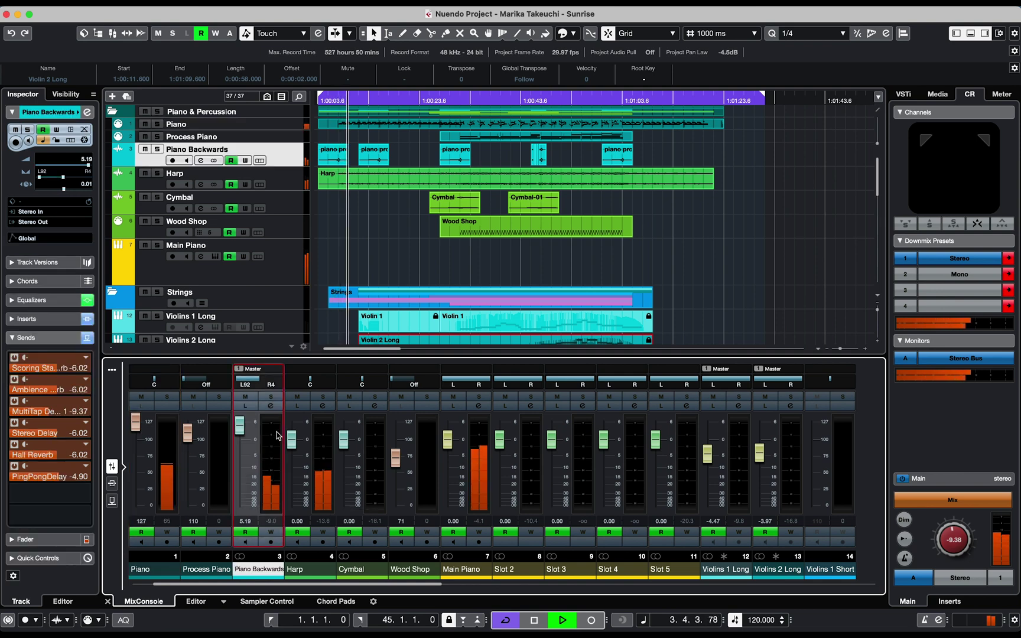
left_click(428, 456)
key("F3")
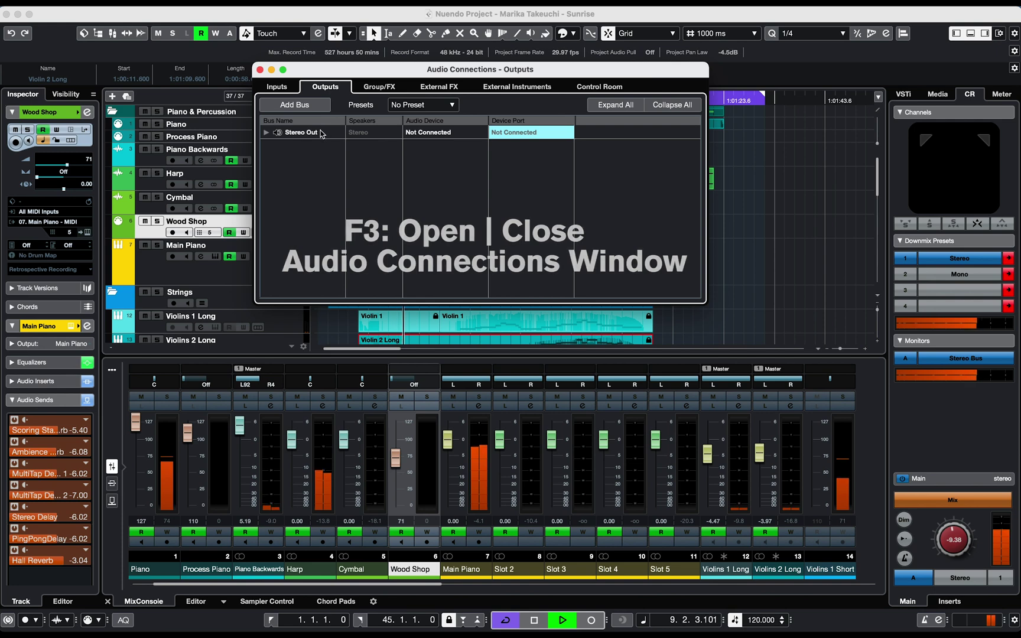
- Review the Group/FX buses Strings, Piano and Scoring Stage Reverb in Audio Connections
left_click(378, 87)
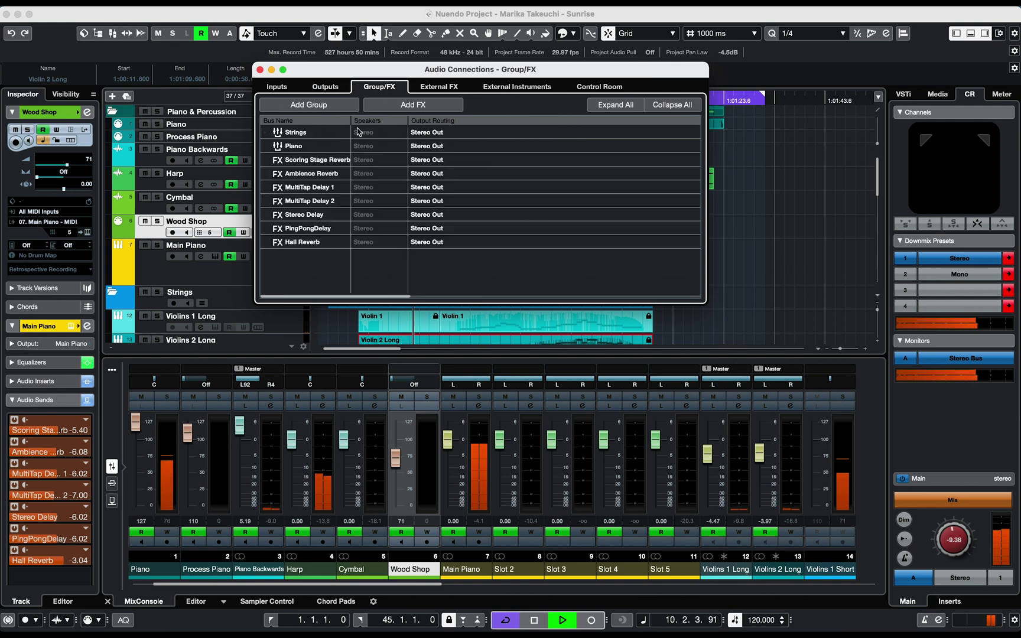
double_click(311, 133)
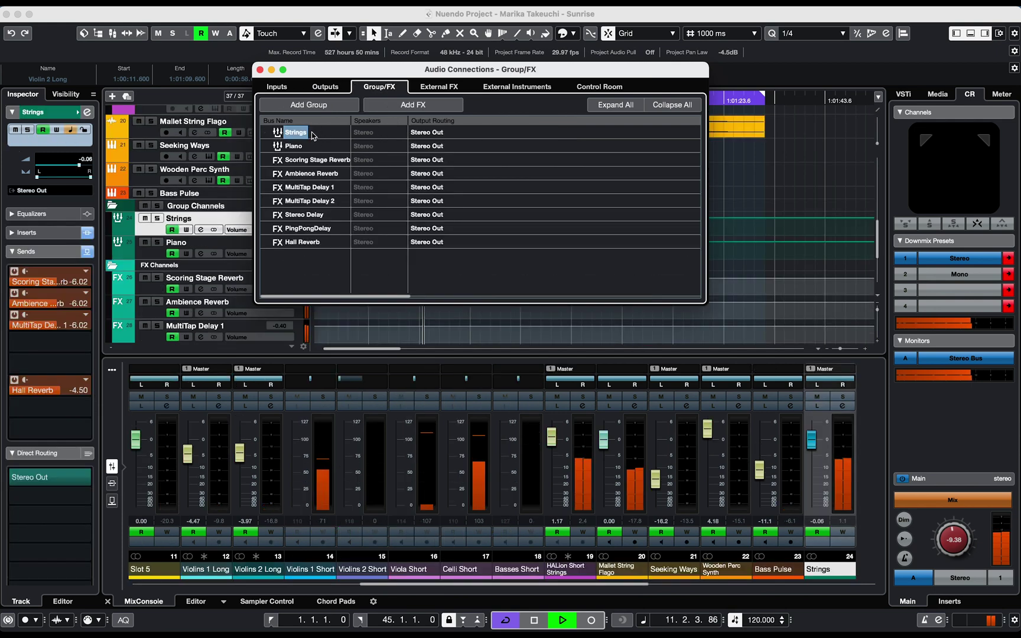
double_click(296, 146)
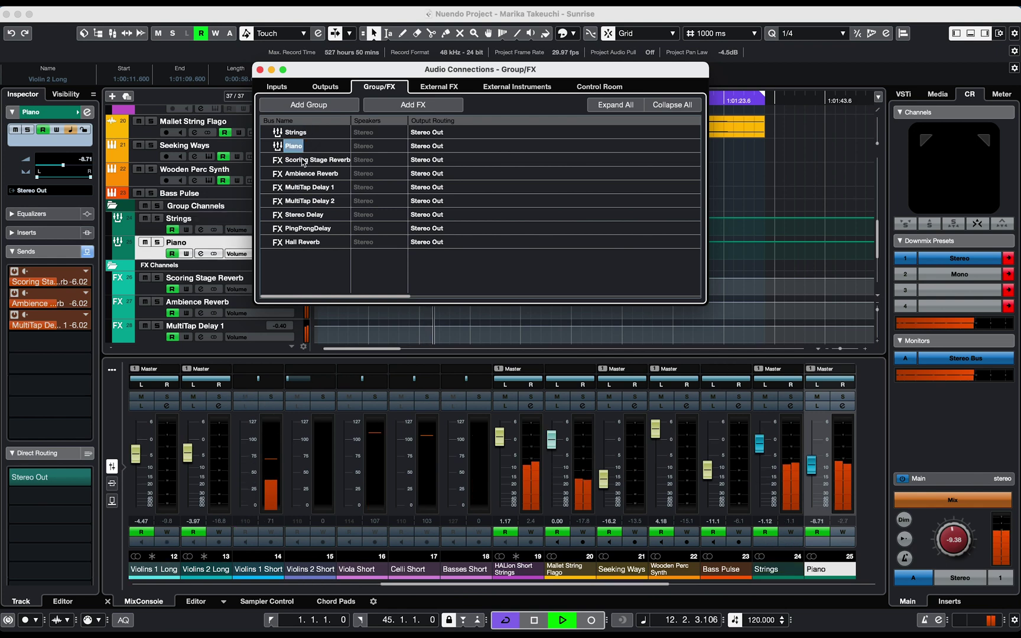
double_click(304, 160)
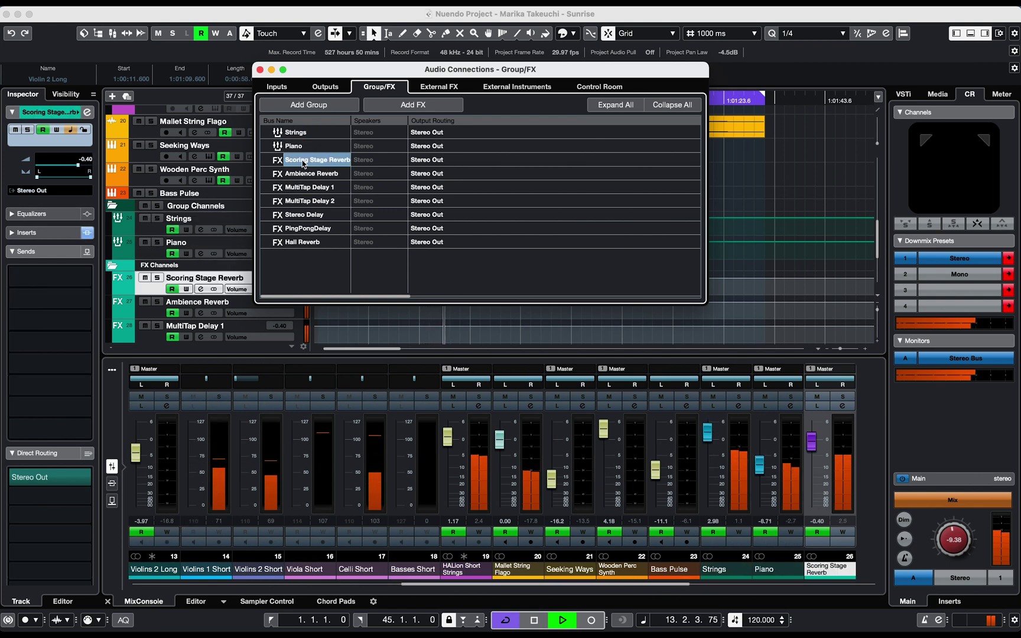
- Select the Piano Backwards track and show the Sends rack in the MixConsole
left_click(140, 159)
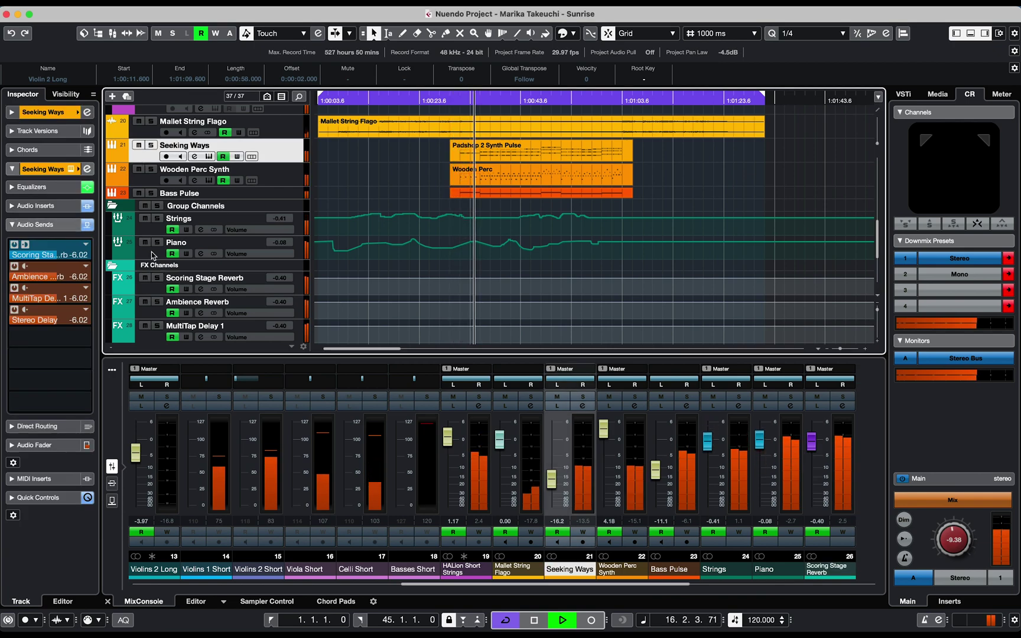
scroll(146, 189, "up", 10)
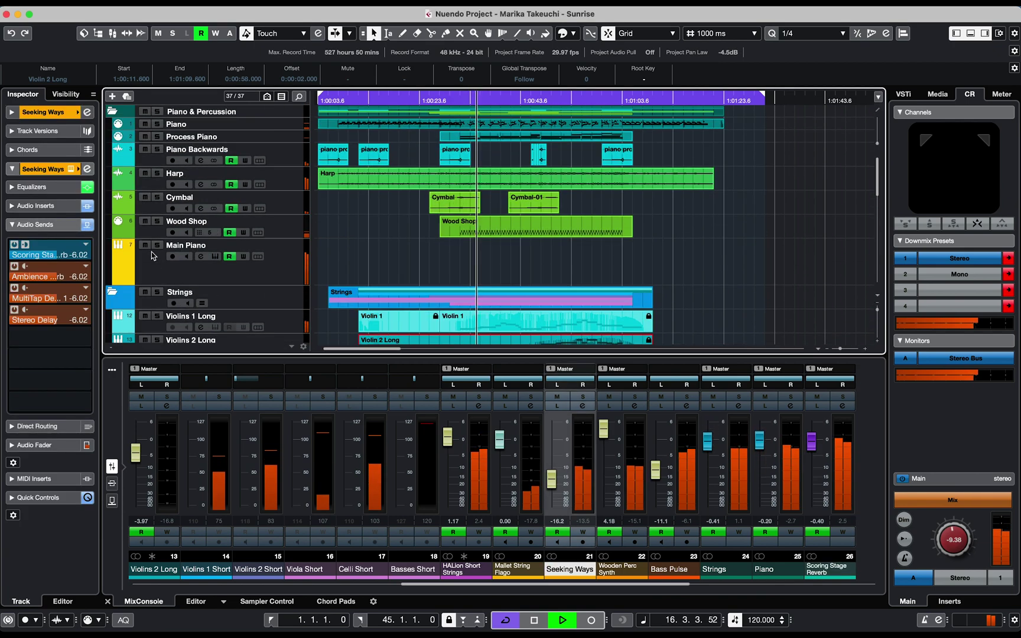
left_click(146, 165)
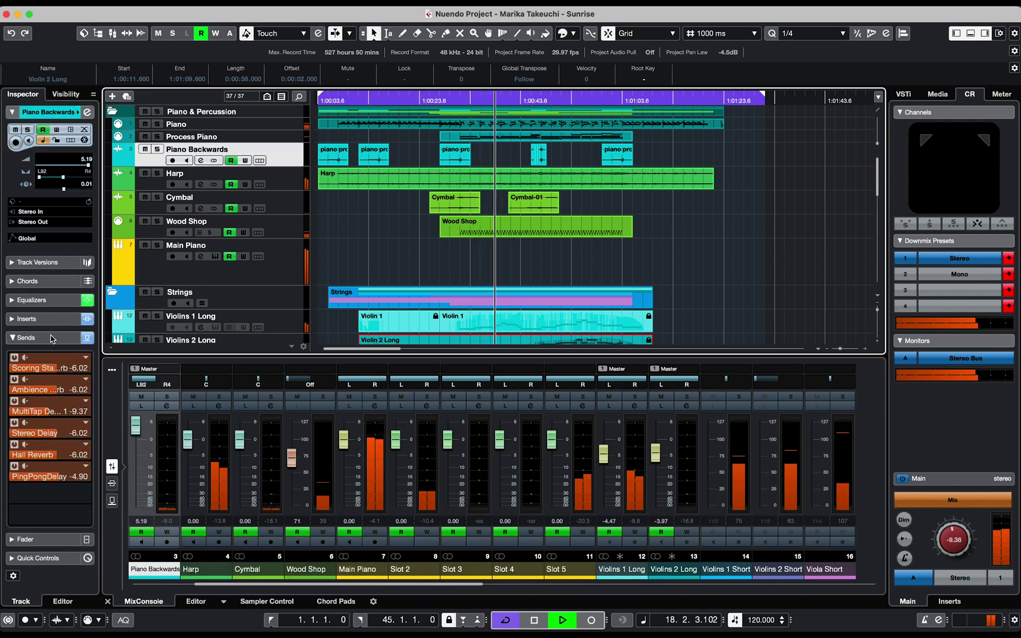
left_click(111, 501)
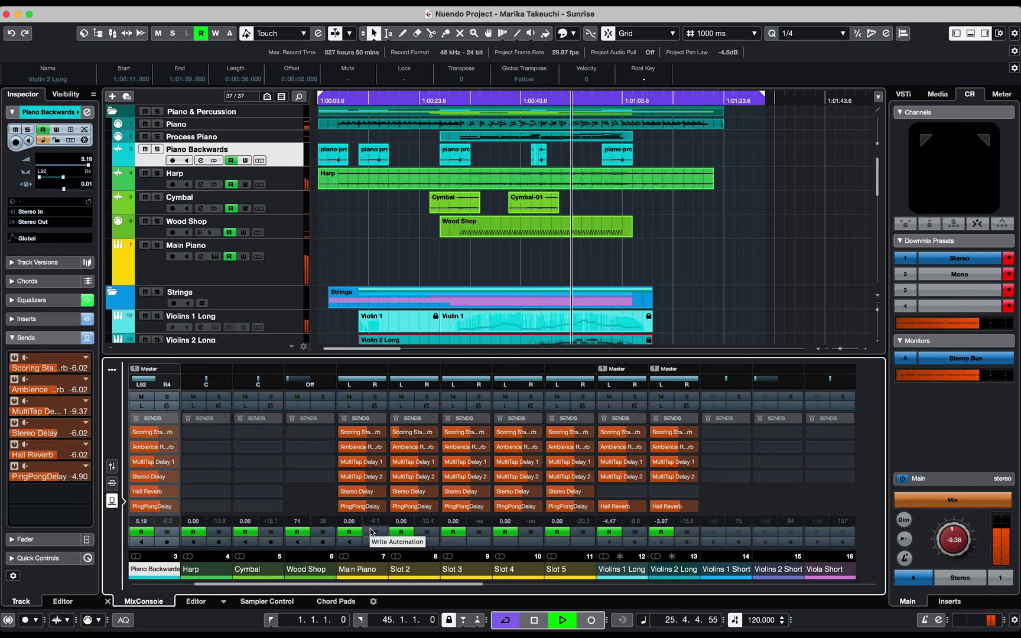
key("F4")
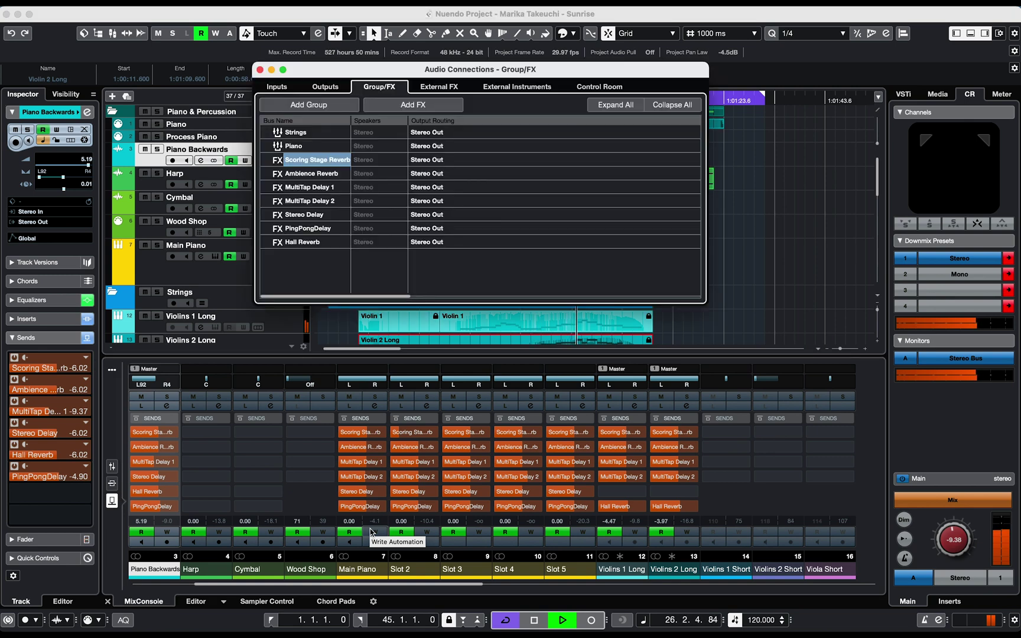
left_click(441, 135)
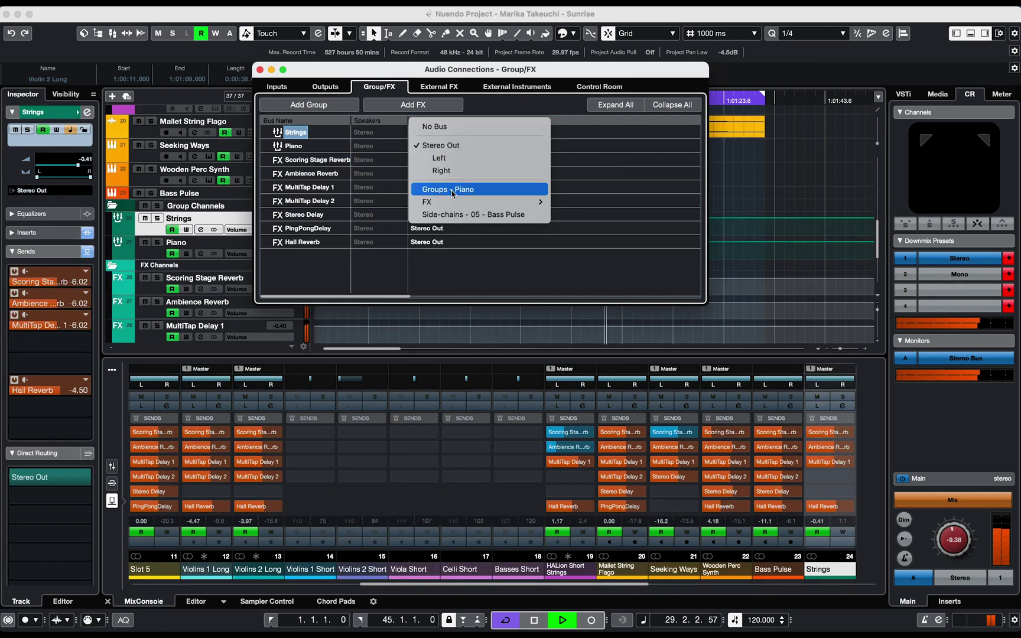
mouse_move(455, 201)
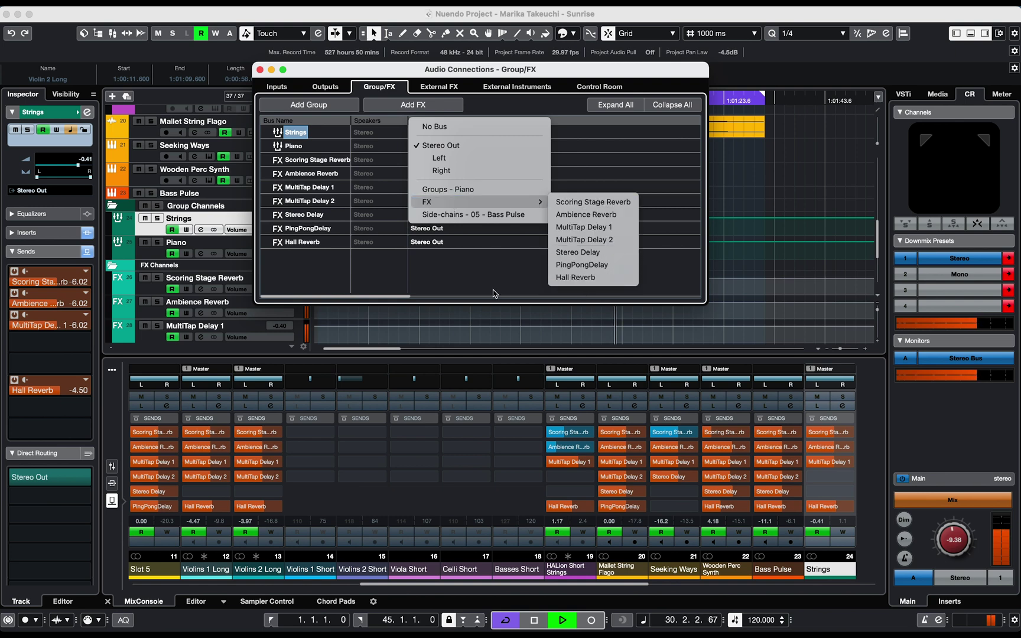
left_click(514, 296)
left_click(431, 229)
mouse_move(443, 287)
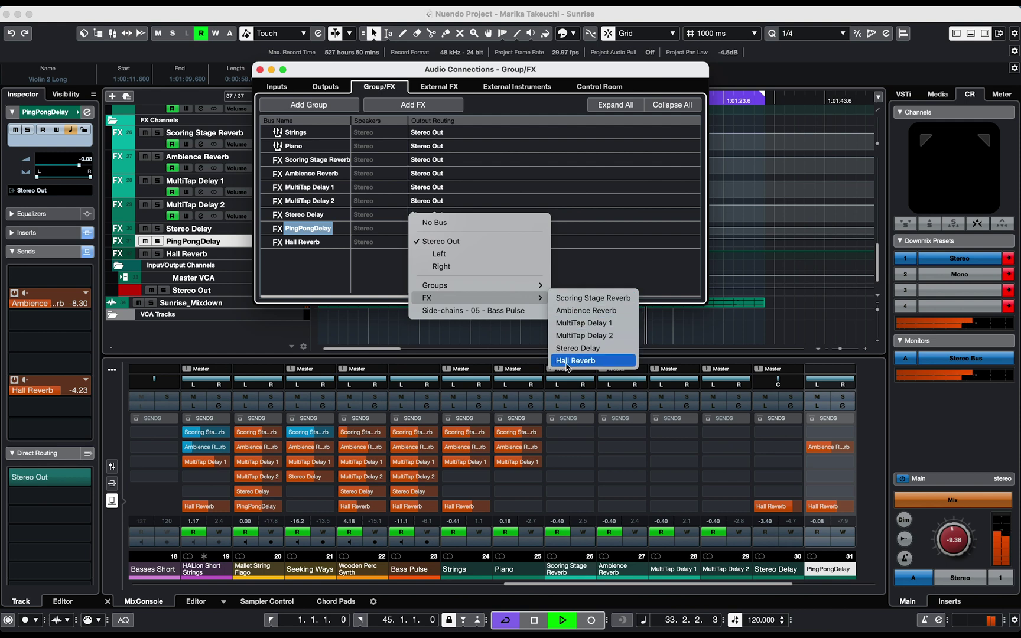
left_click(373, 273)
mouse_move(202, 436)
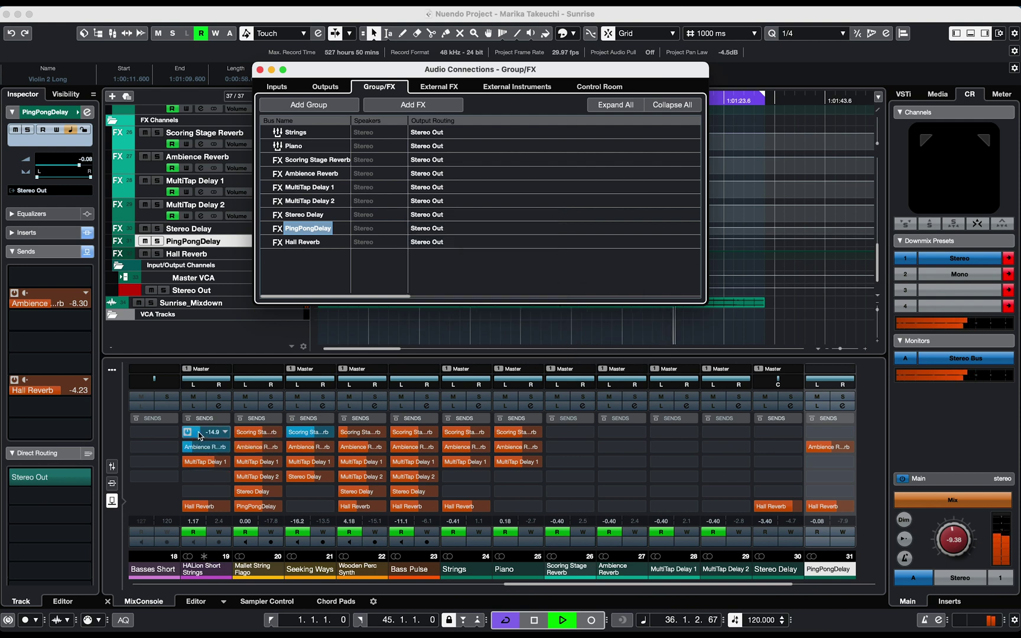
key("F4")
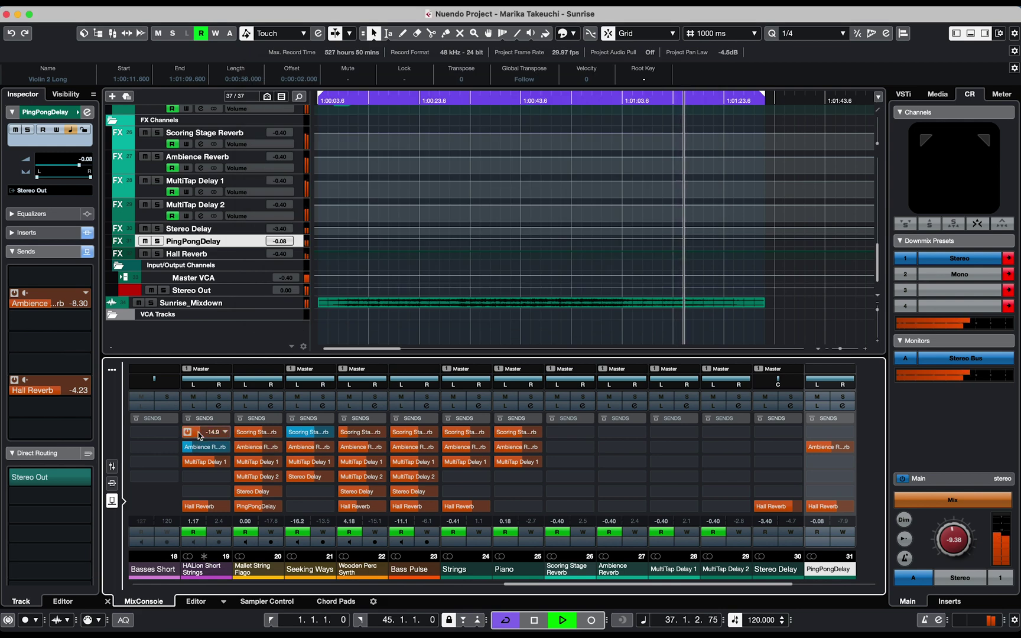
- In the Visibility list select Master VCA and open MixConsole 2 from the Studio menu
left_click(65, 94)
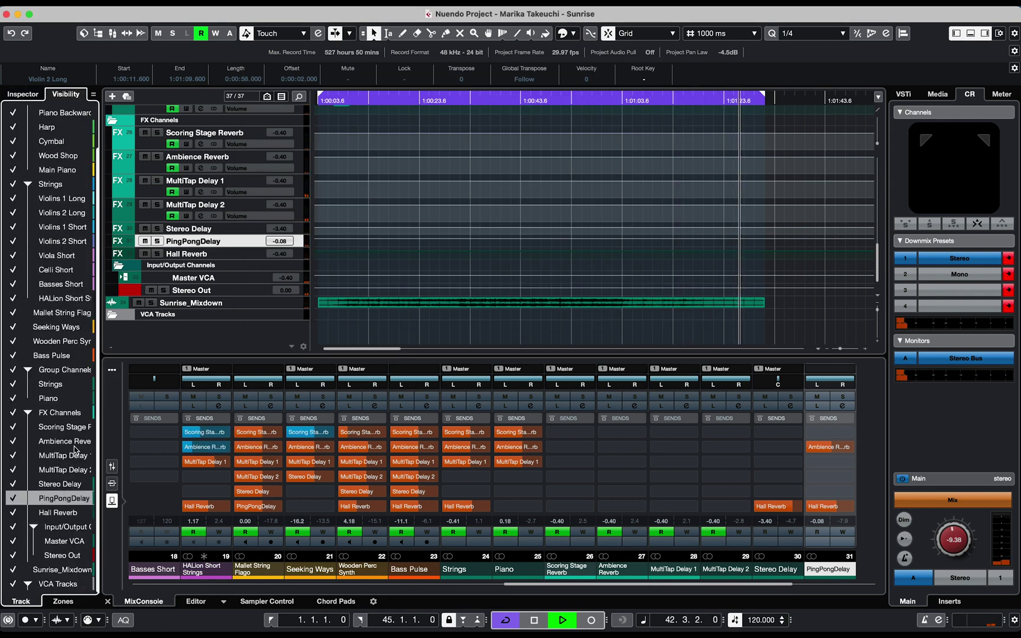
left_click(62, 543)
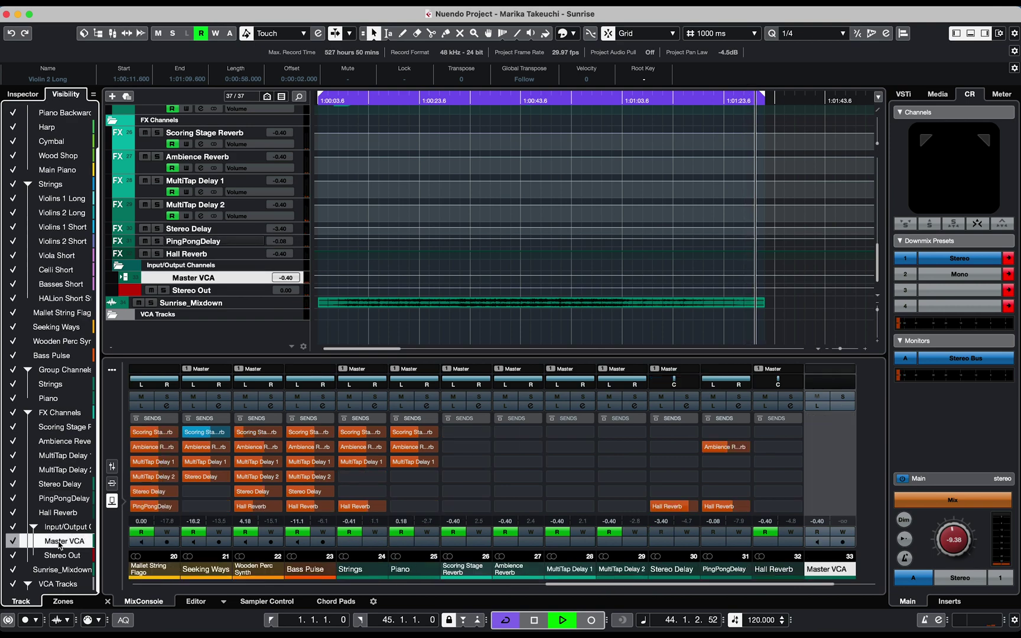
left_click(388, 2)
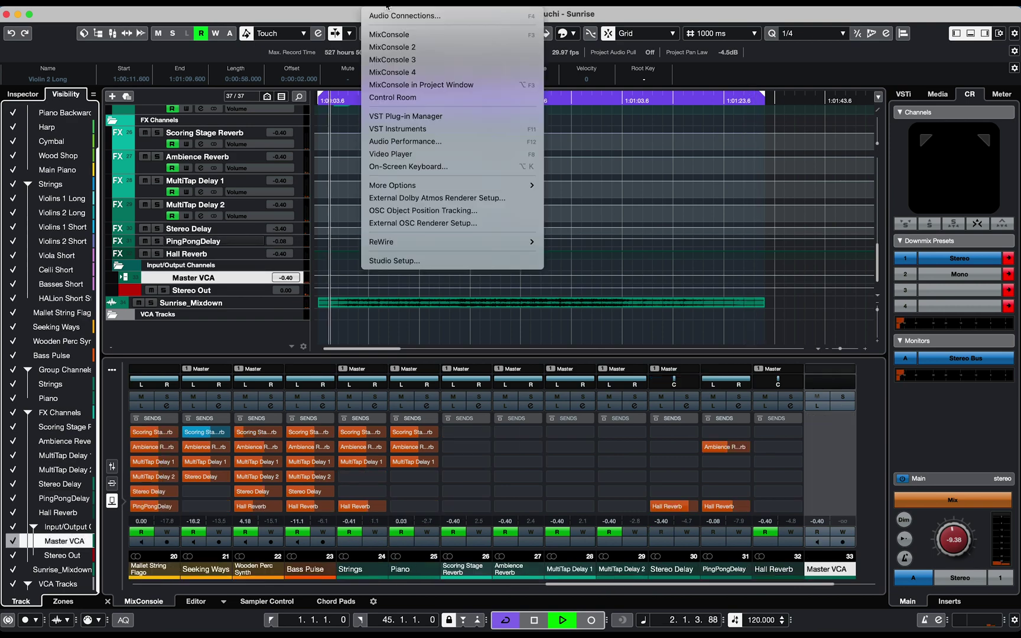
left_click(392, 47)
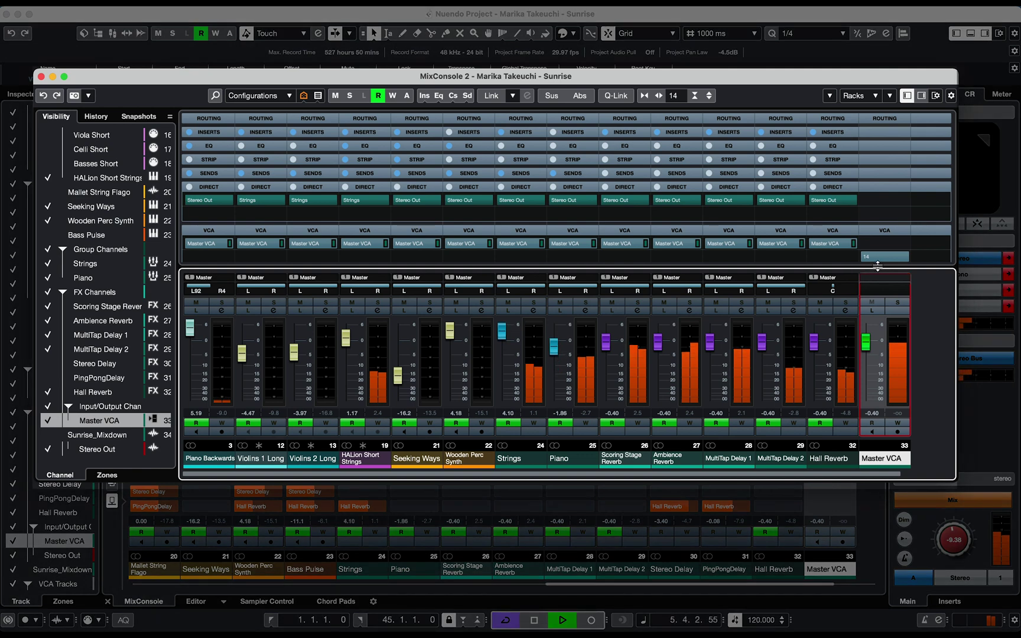
- Lower the Master VCA fader so all its linked channel faders drop together
key("Left")
key("Left")
key("Left")
key("Left")
key("Left")
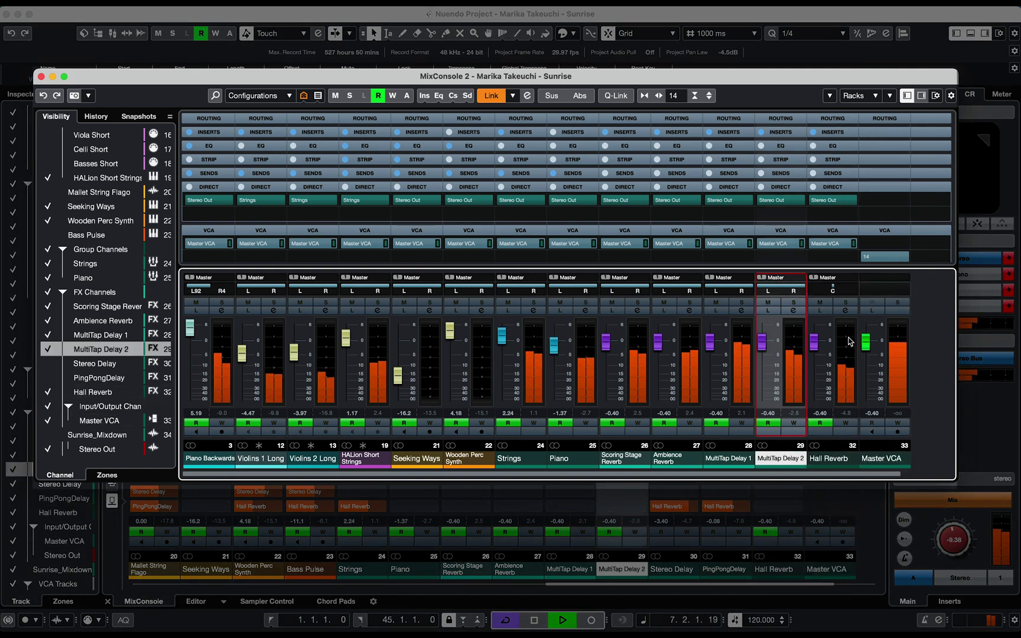
key("Left")
key("Left")
key("Left")
key("Left")
key("Left")
key("Left")
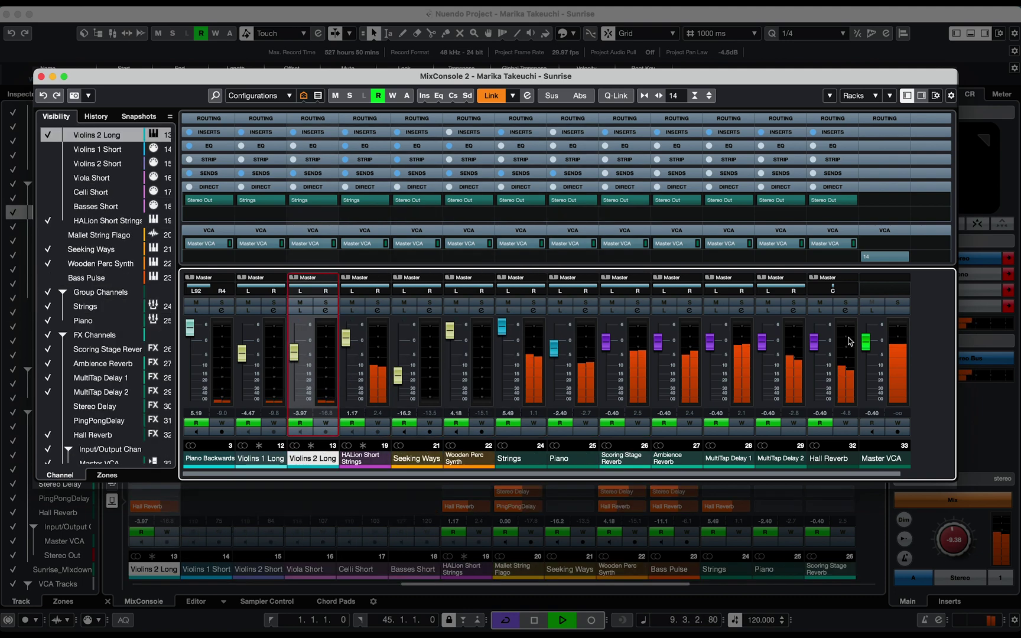
key("Left")
key("Left")
mouse_move(866, 342)
left_mouse_down()
mouse_move(871, 365)
mouse_move(867, 335)
mouse_move(869, 347)
left_mouse_up()
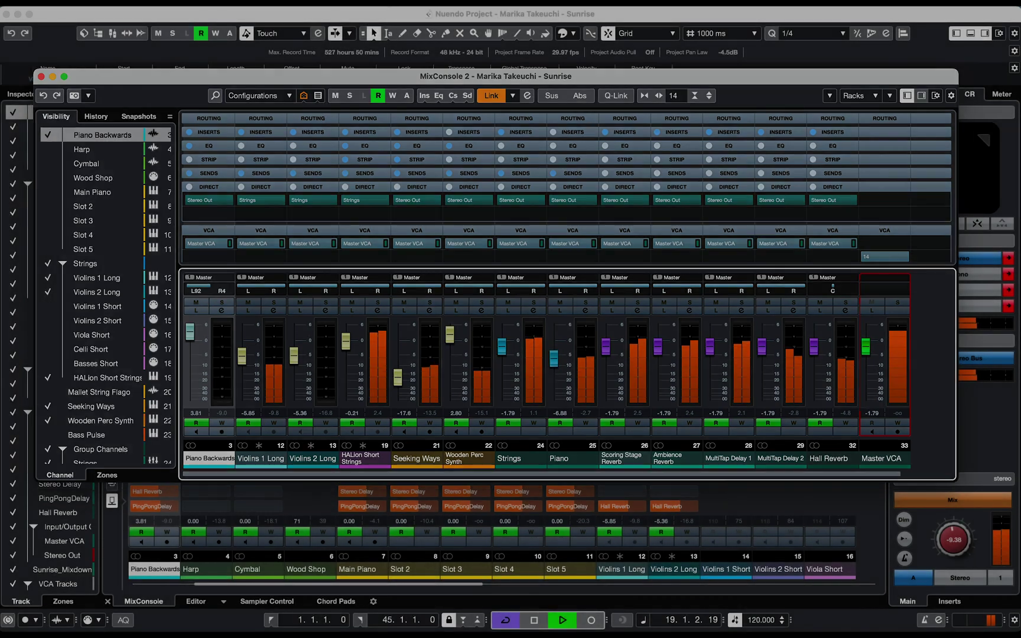
- Open MixConsole 3 and raise the Strings channel level to 1.60
left_click(378, 3)
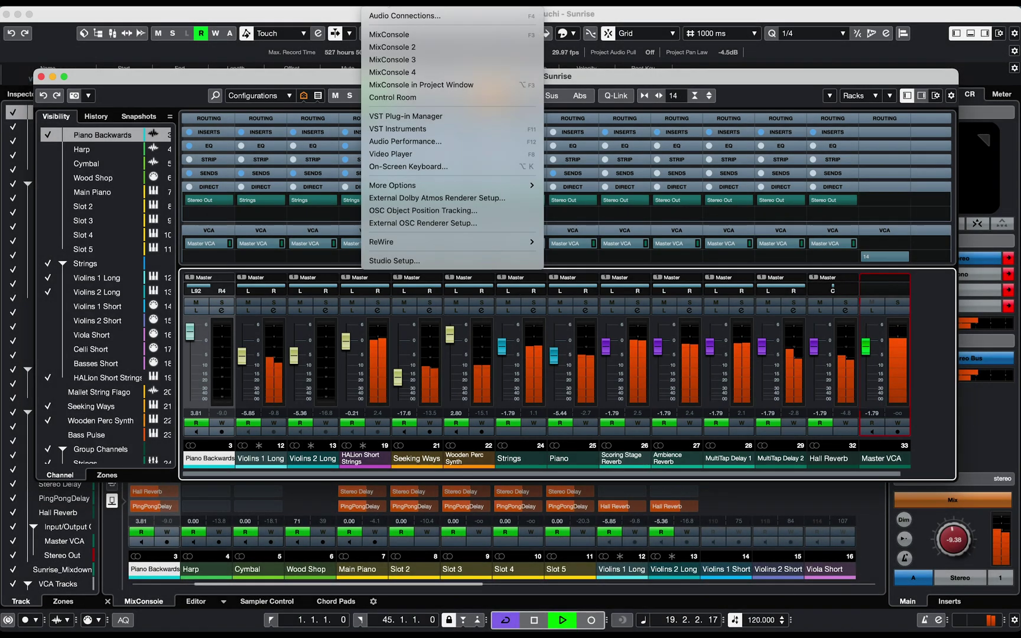
left_click(397, 60)
left_click_drag(565, 405, 565, 396)
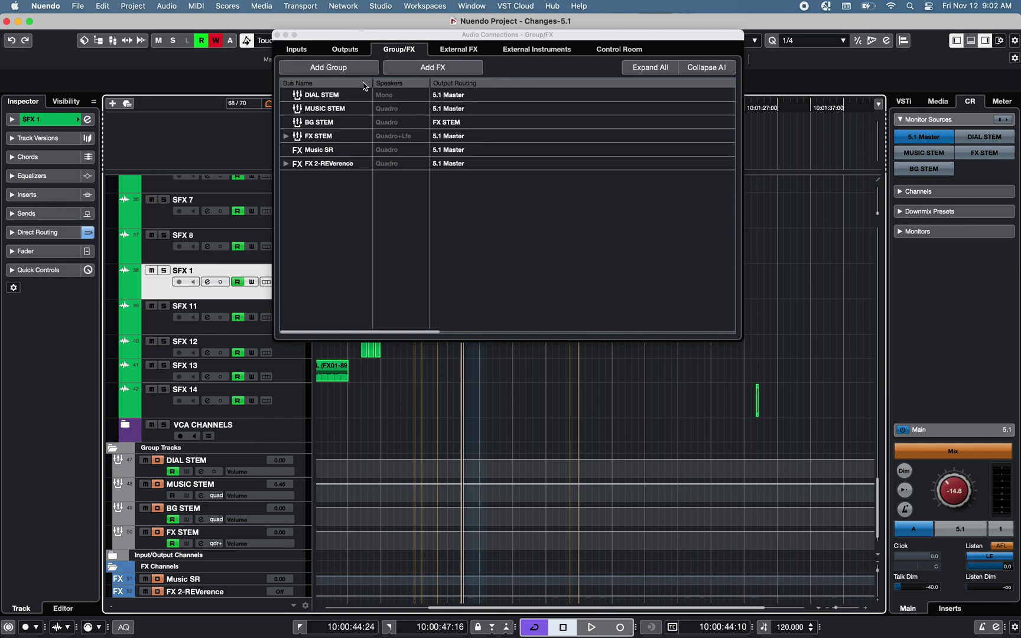
- Inspect the DIAL, MUSIC, FX and BG STEM buses plus Music SR and FX 2-REVerence, expanding FX STEM
left_click(336, 97)
left_click(332, 110)
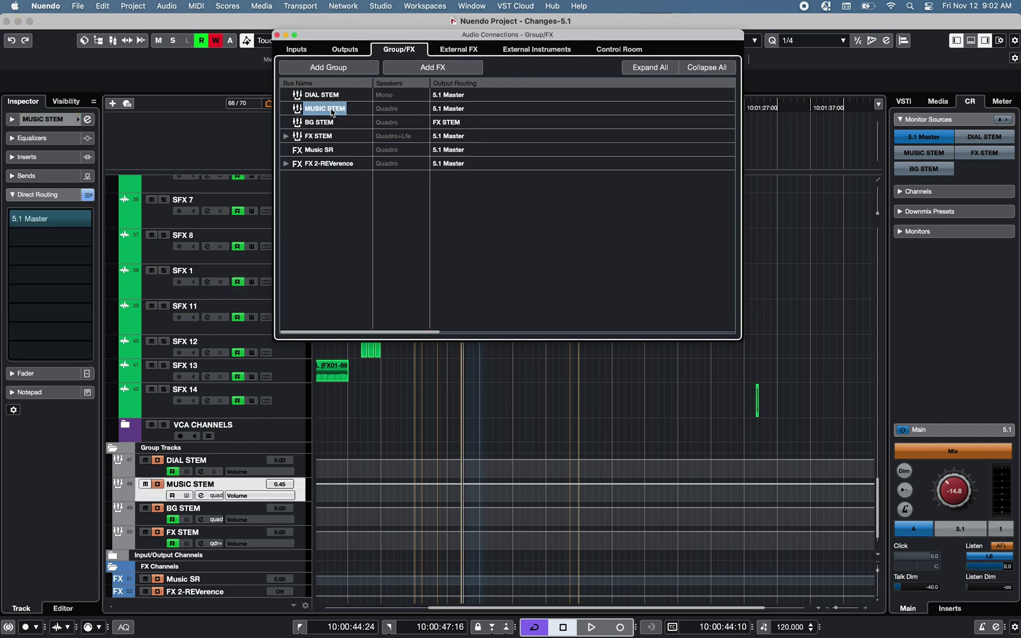
left_click(325, 139)
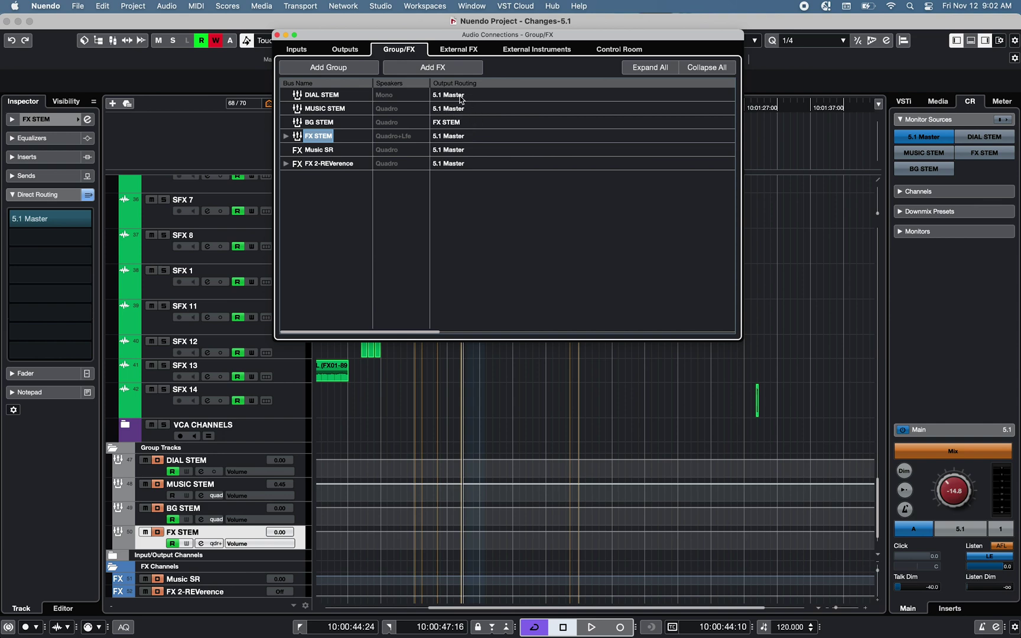
left_click(337, 124)
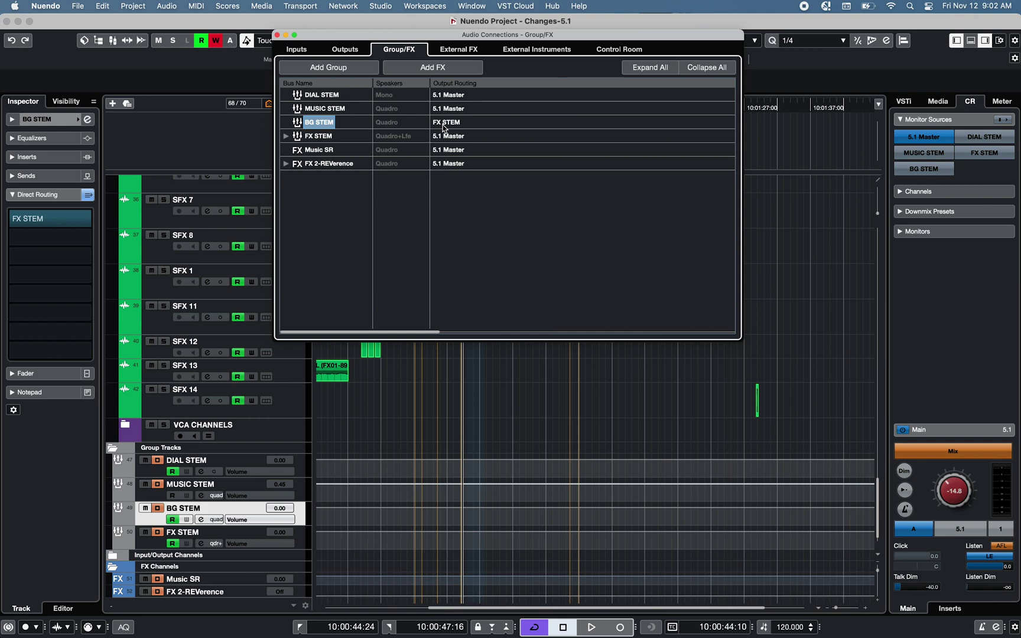
left_click(307, 154)
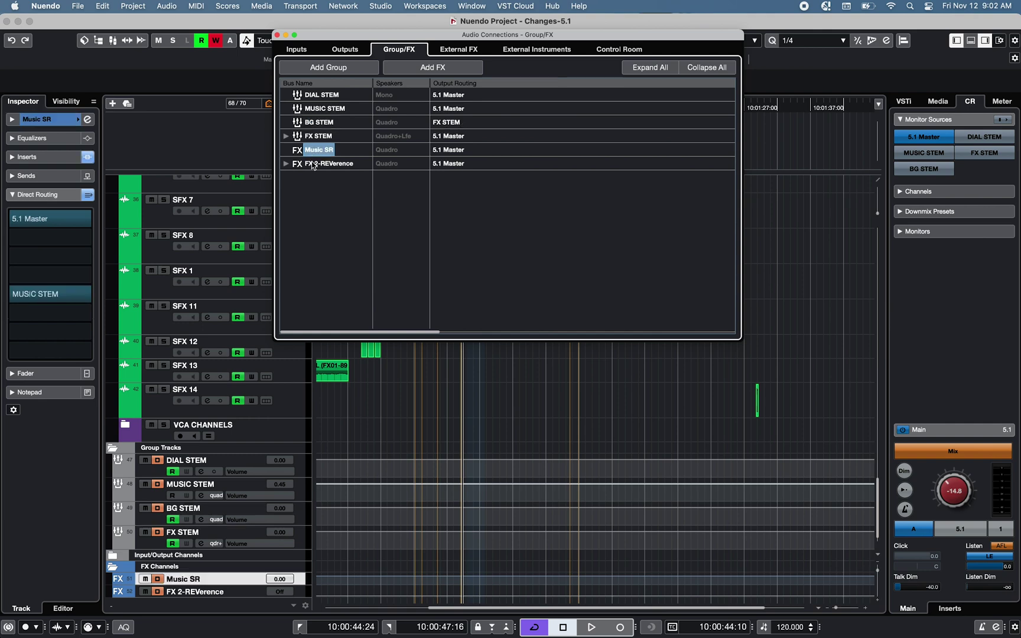
left_click(313, 166)
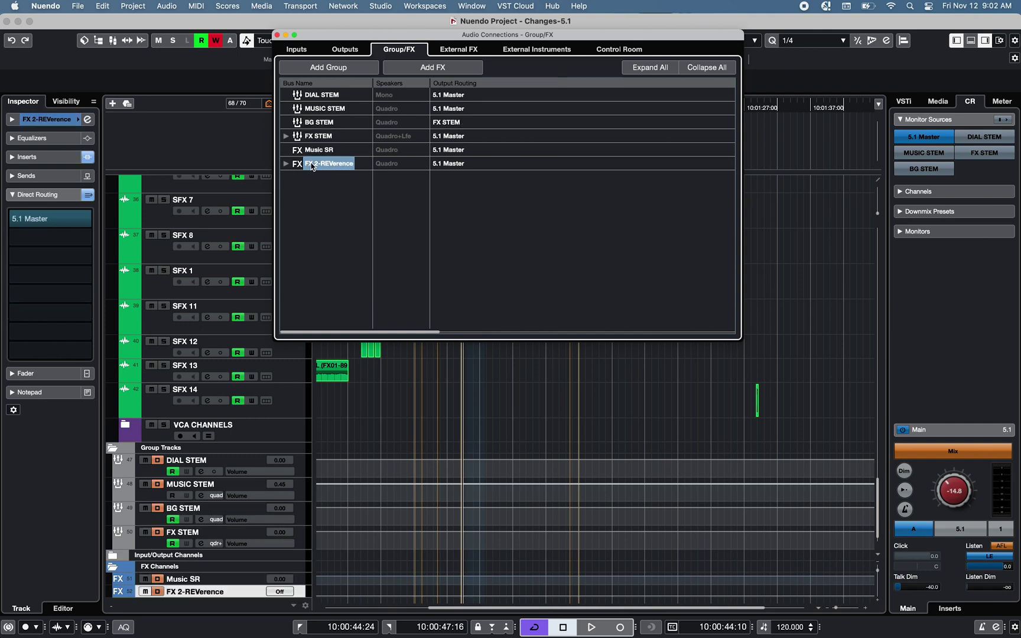
left_click(286, 136)
- Add a Quadro child bus to FX STEM
right_click(325, 137)
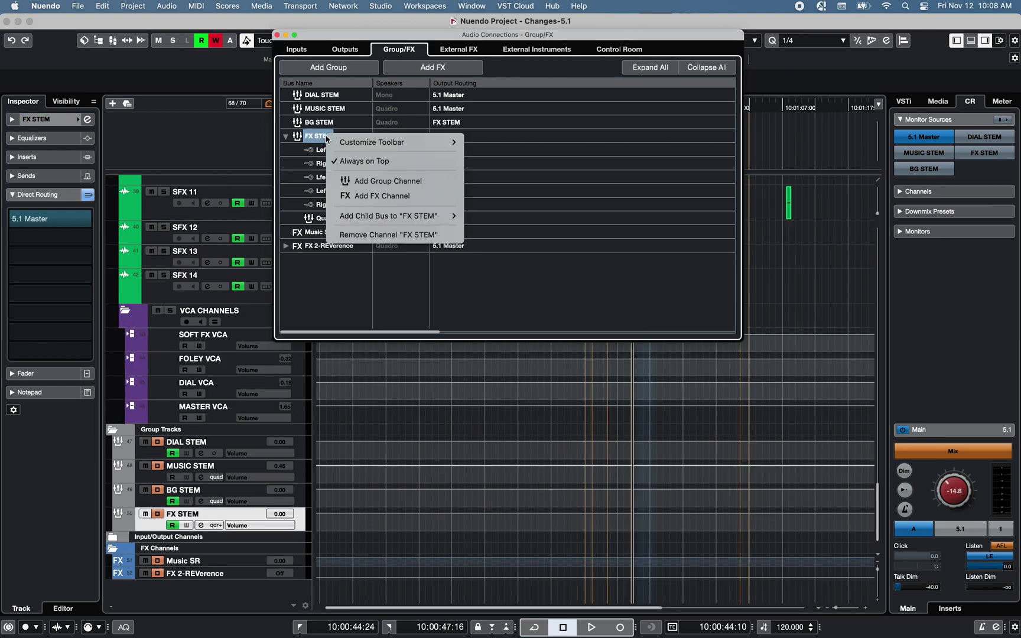
mouse_move(353, 224)
left_click(482, 241)
left_click(286, 246)
- Expand FX 2-REVerence, check its Stereo and Stereo (Ls Rs) child buses, then select SFX 1
right_click(326, 248)
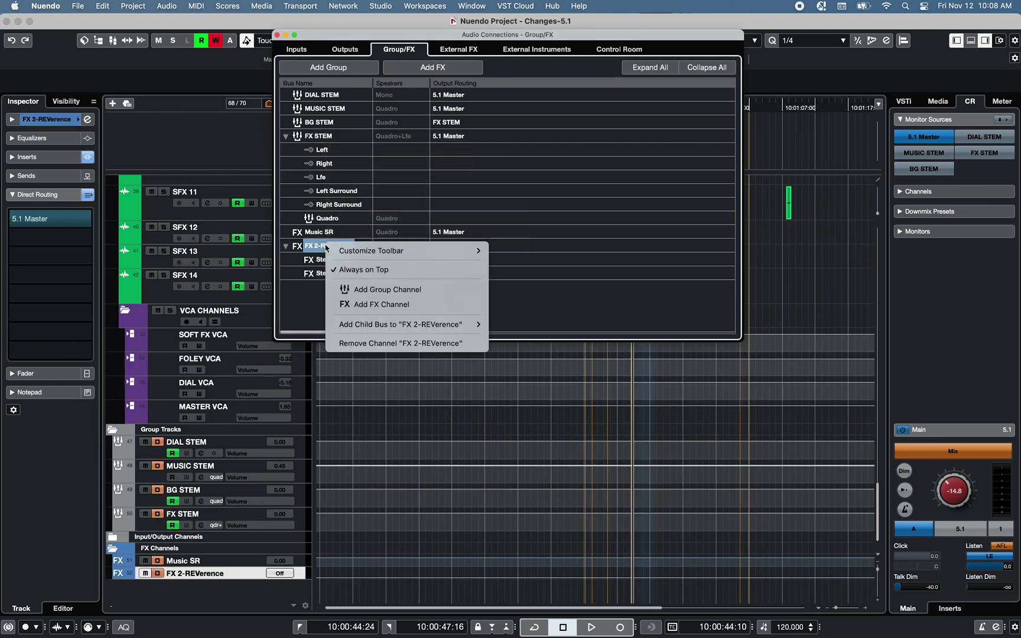
mouse_move(356, 325)
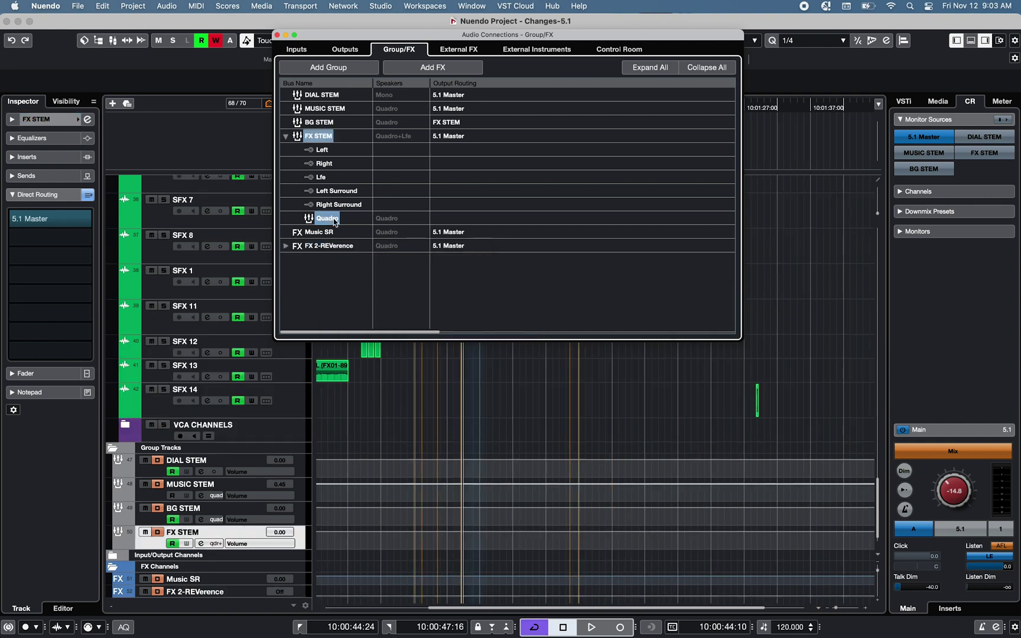
left_click(286, 246)
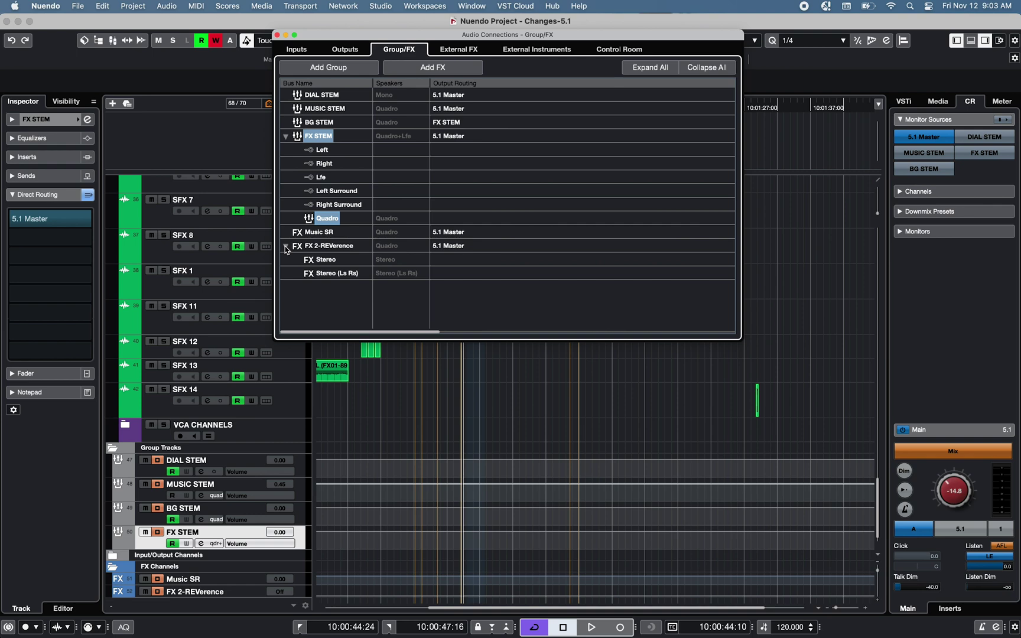
left_click(324, 261)
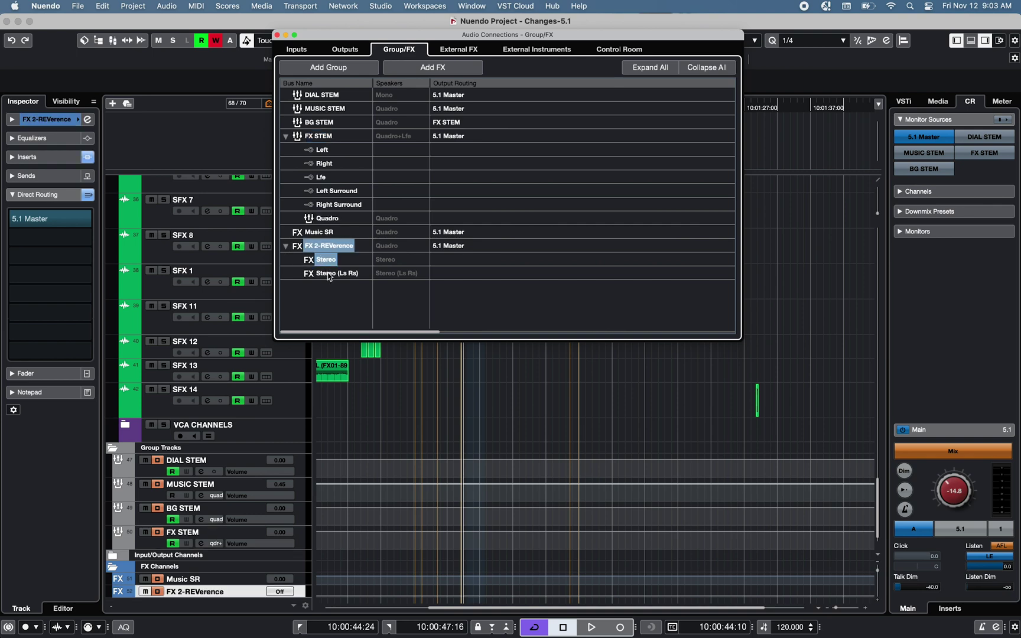
left_click(329, 275)
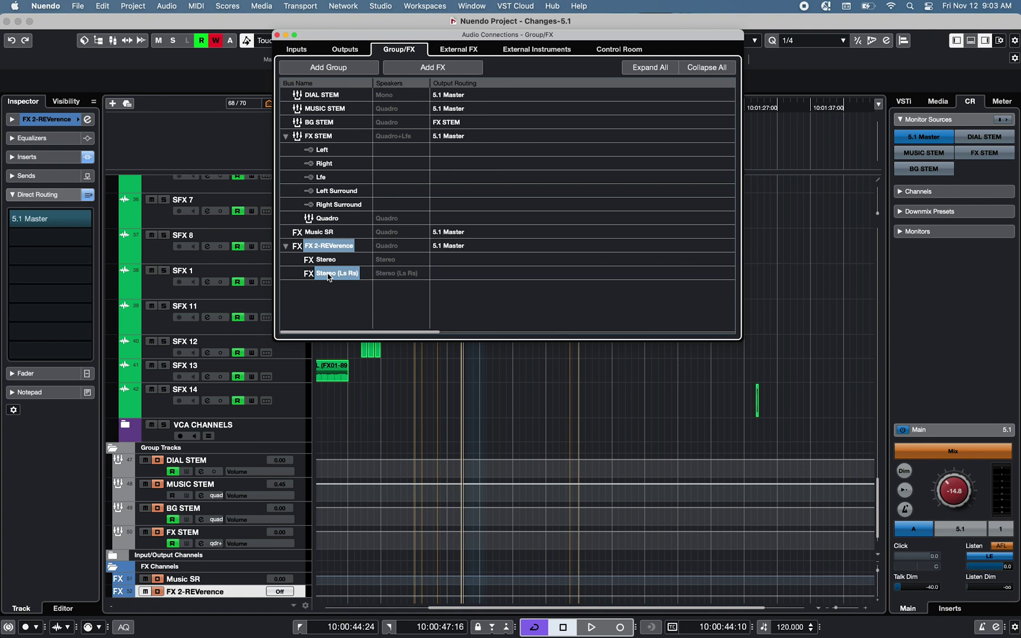
left_click(196, 273)
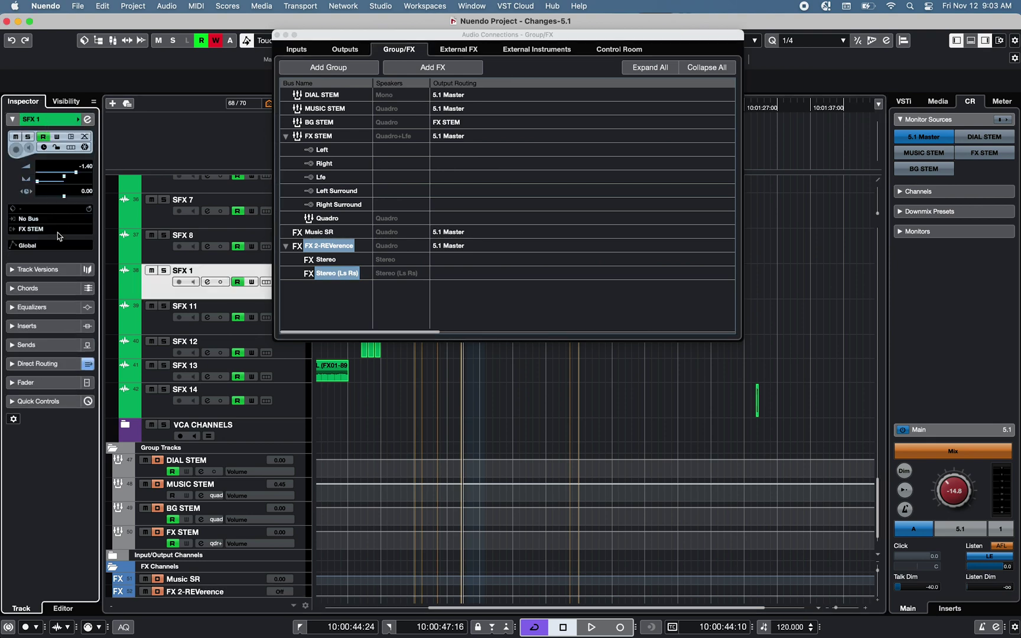
- Keep SFX 1's output on FX STEM, start playback and solo the track
left_click(57, 231)
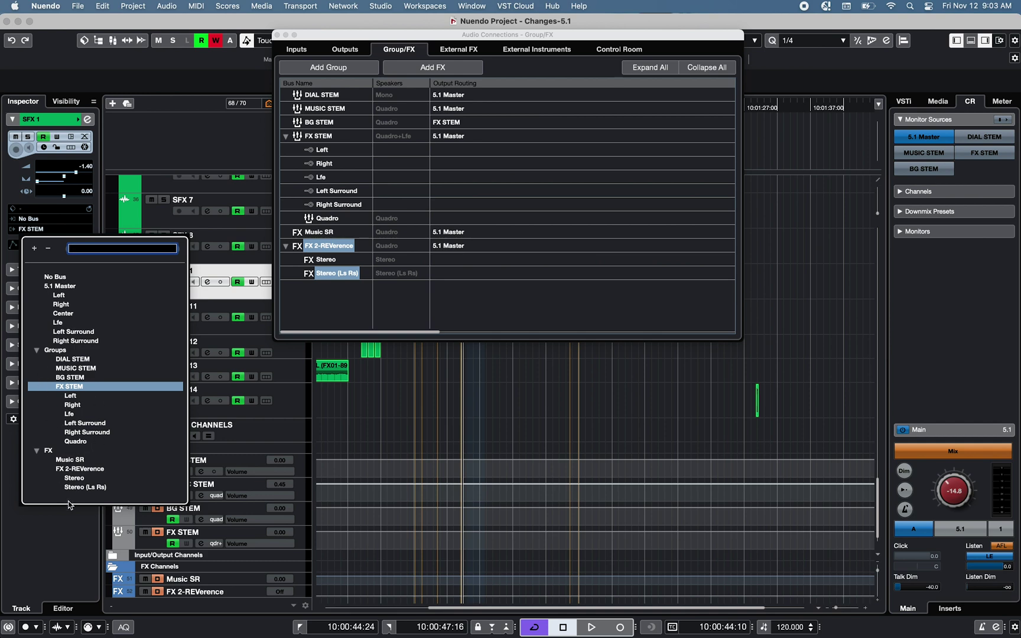
left_click(65, 366)
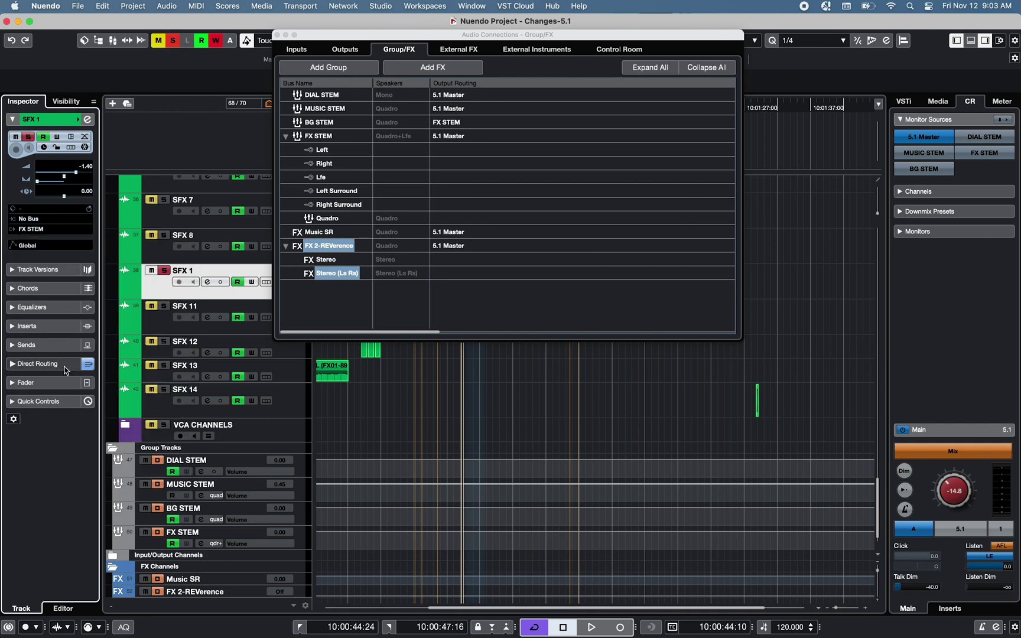
key("space")
key("s")
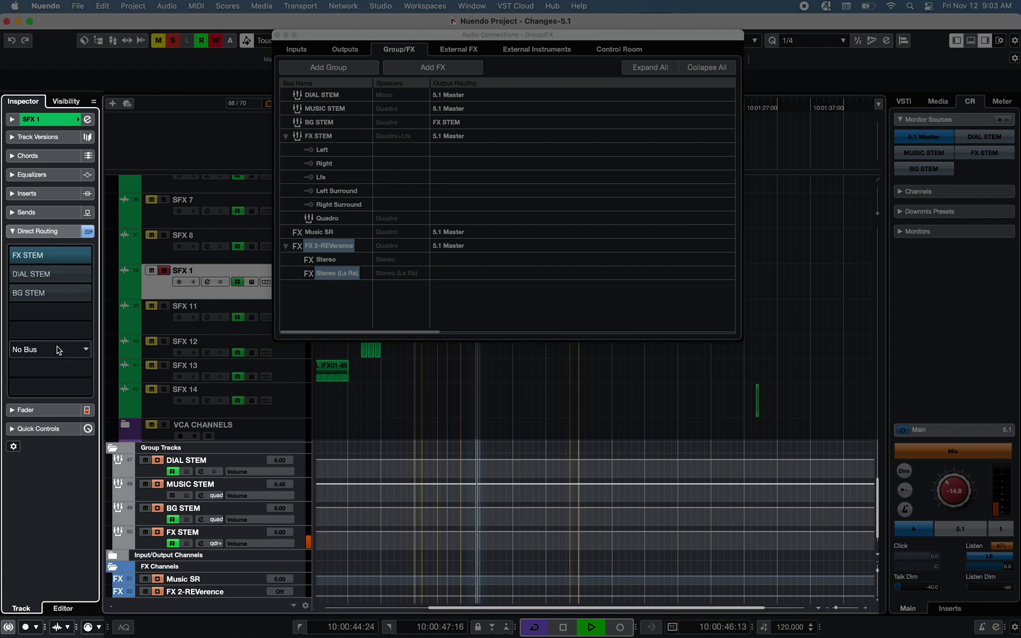
- Enable Direct Routing Summing Mode, toggle DIAL STEM and BG STEM on and off, then show sends
left_click(88, 232)
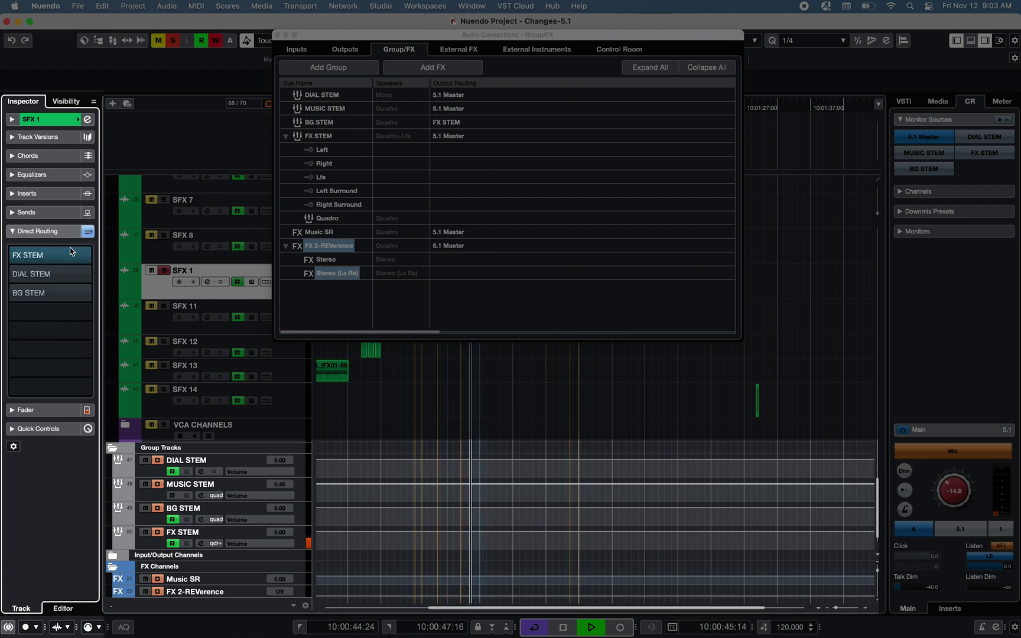
left_click(46, 274)
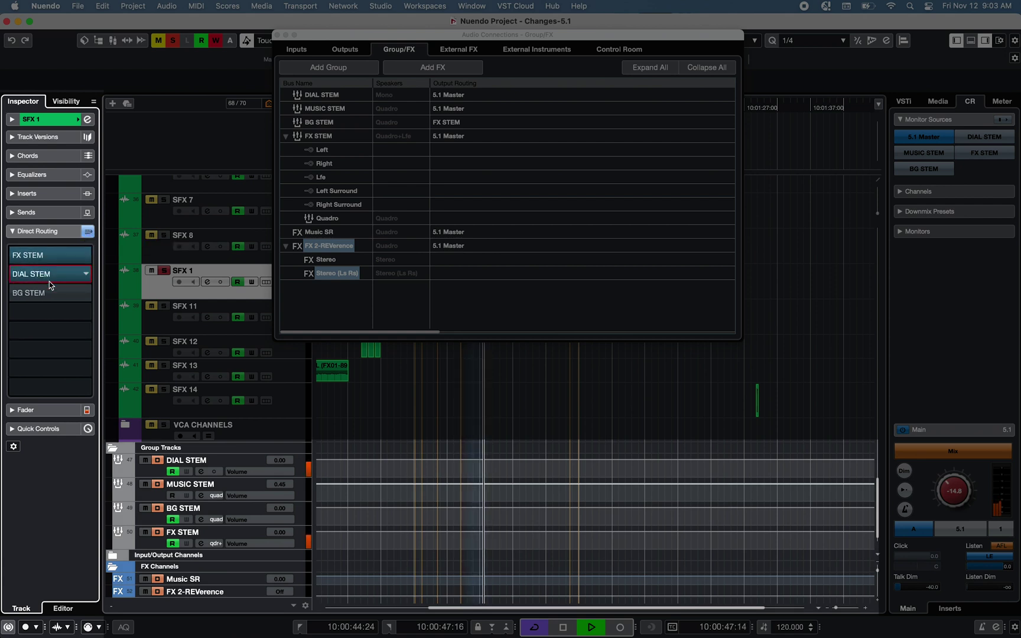
left_click(49, 296)
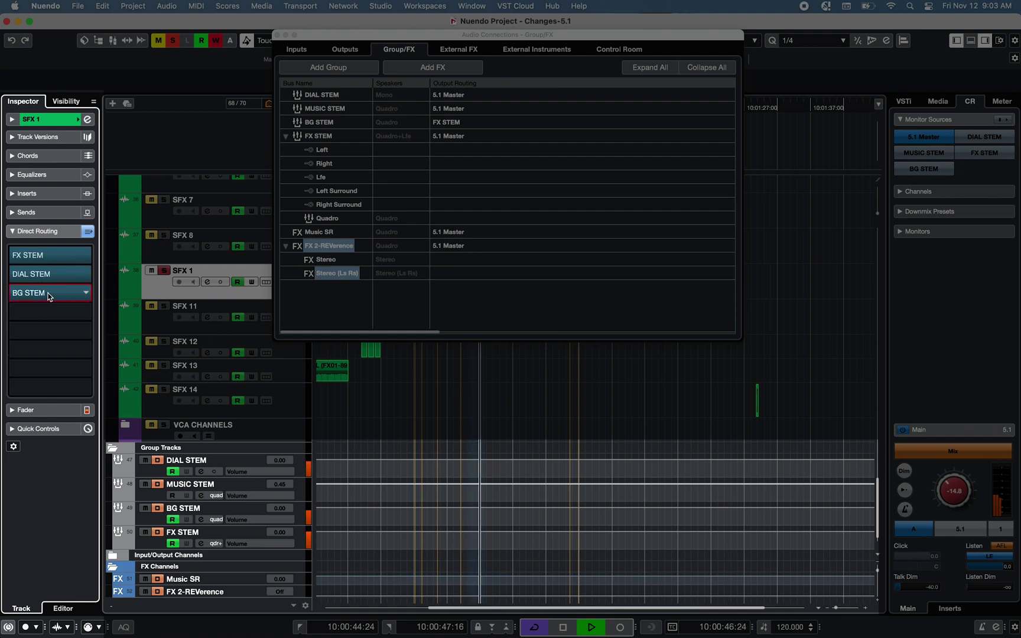
left_click(50, 293)
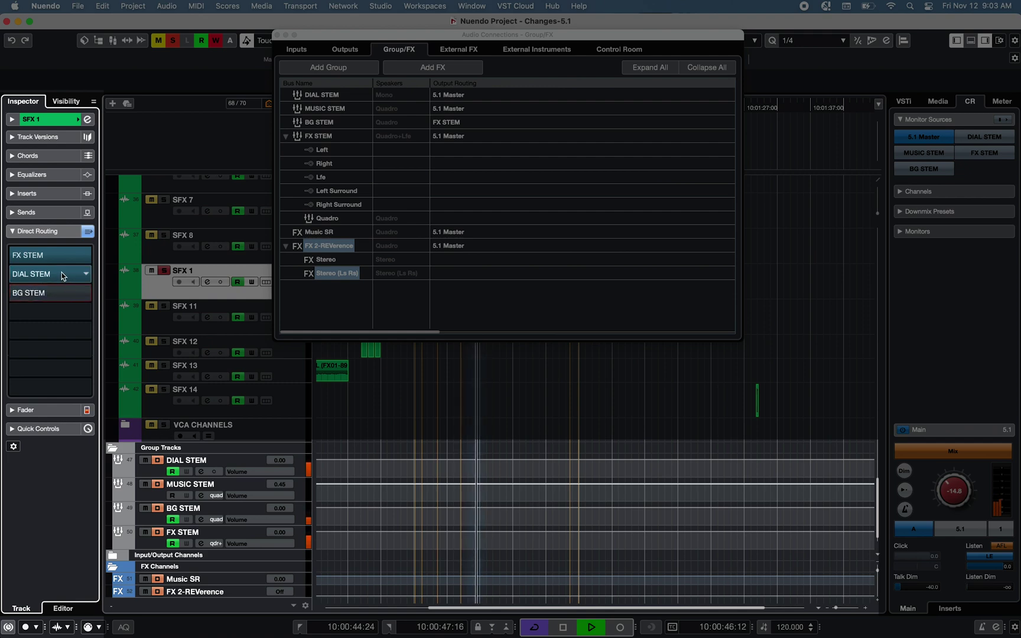
left_click(62, 272)
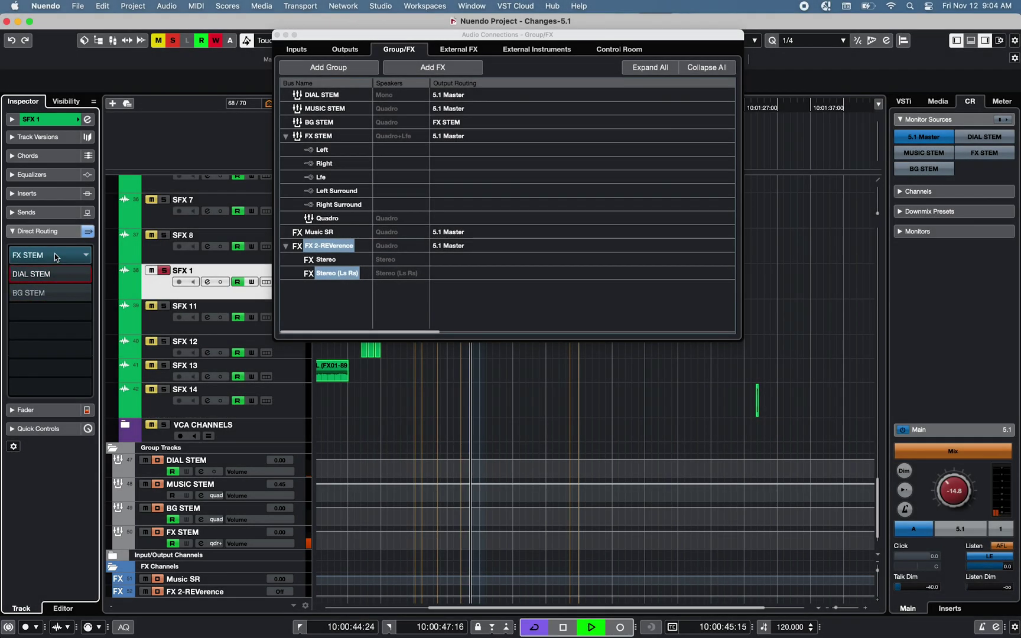
left_click(51, 212)
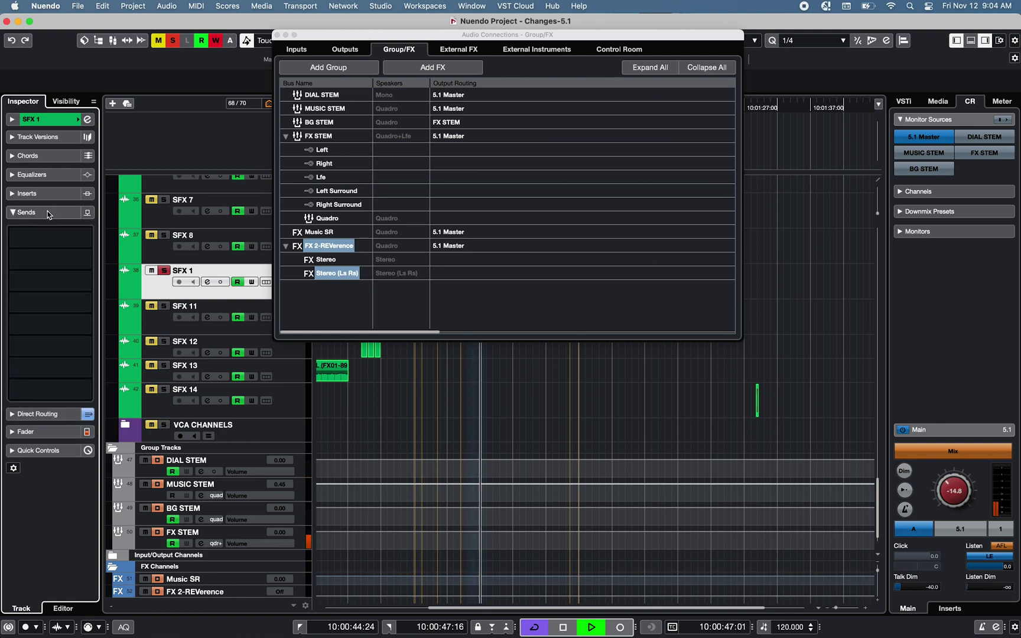
- Route SFX 1's pre-fader send 1 to FX STEM > Left and raise it to about -41.3 dB
left_click(77, 238)
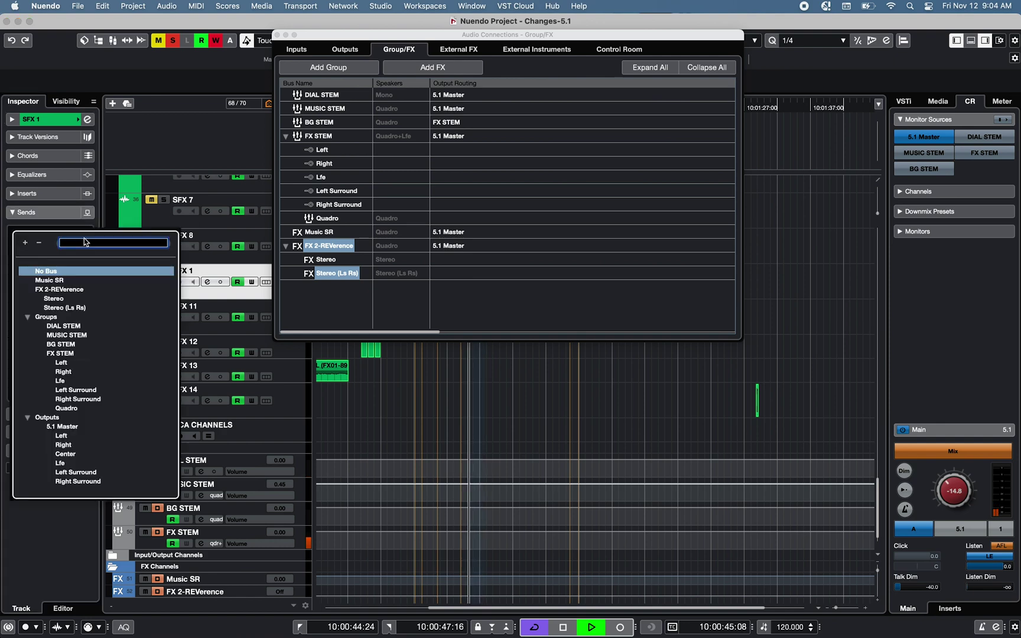
left_click(61, 363)
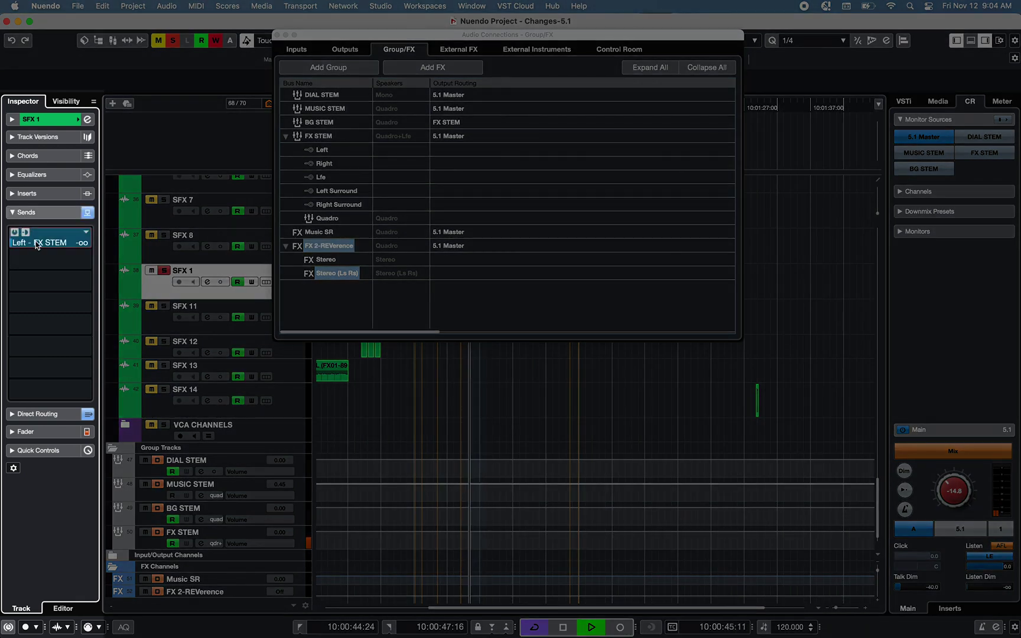
left_click_drag(37, 245, 61, 218)
- Stop playback, collapse SFX 1's sends, show the Control Room connections and restart playback
left_click(62, 212)
key("space")
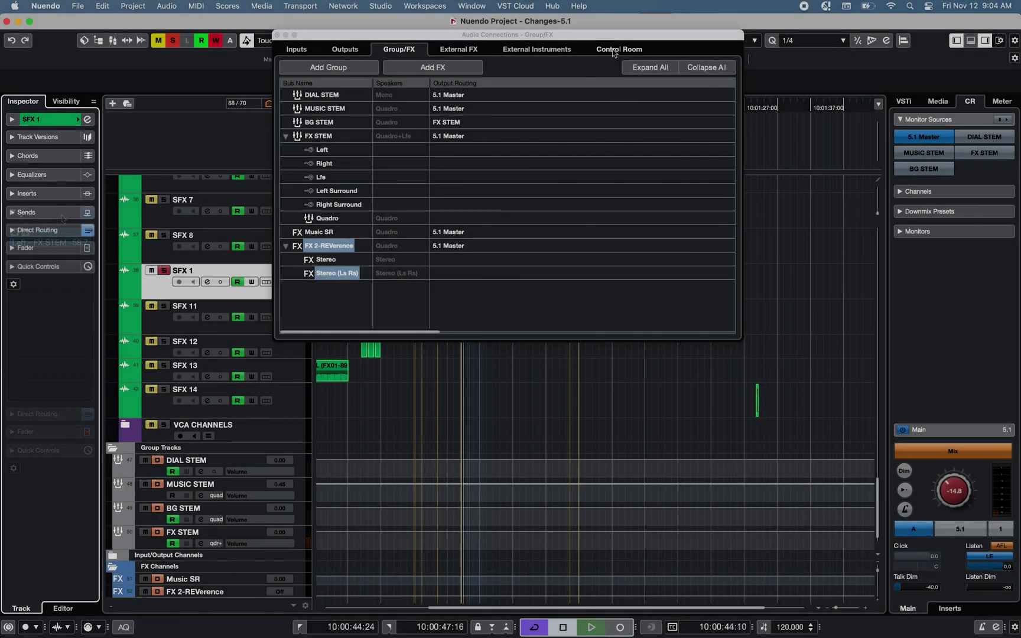
left_click(618, 50)
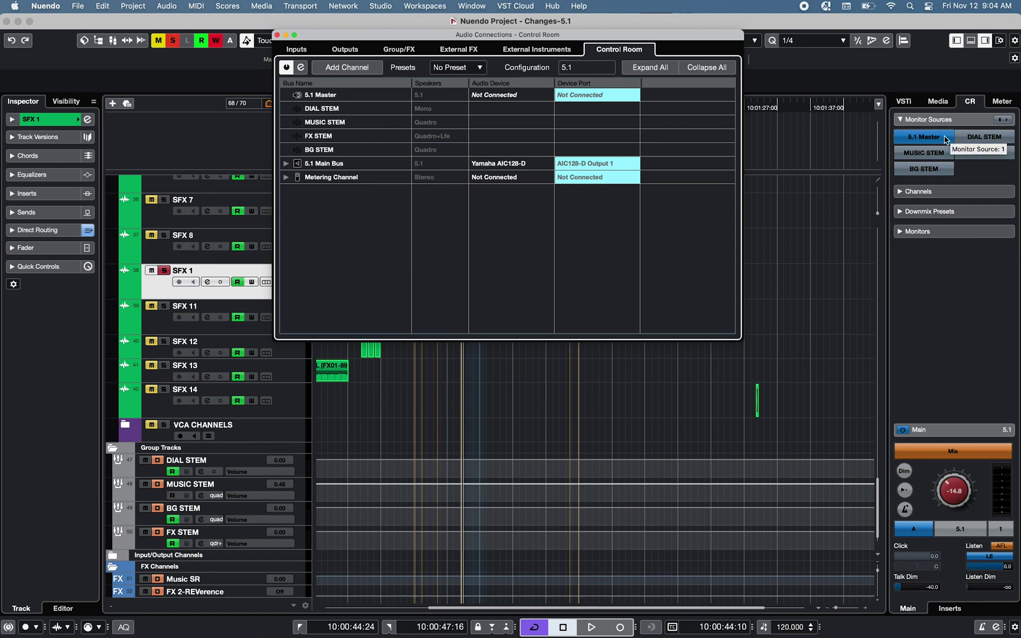
left_click(494, 340)
key("space")
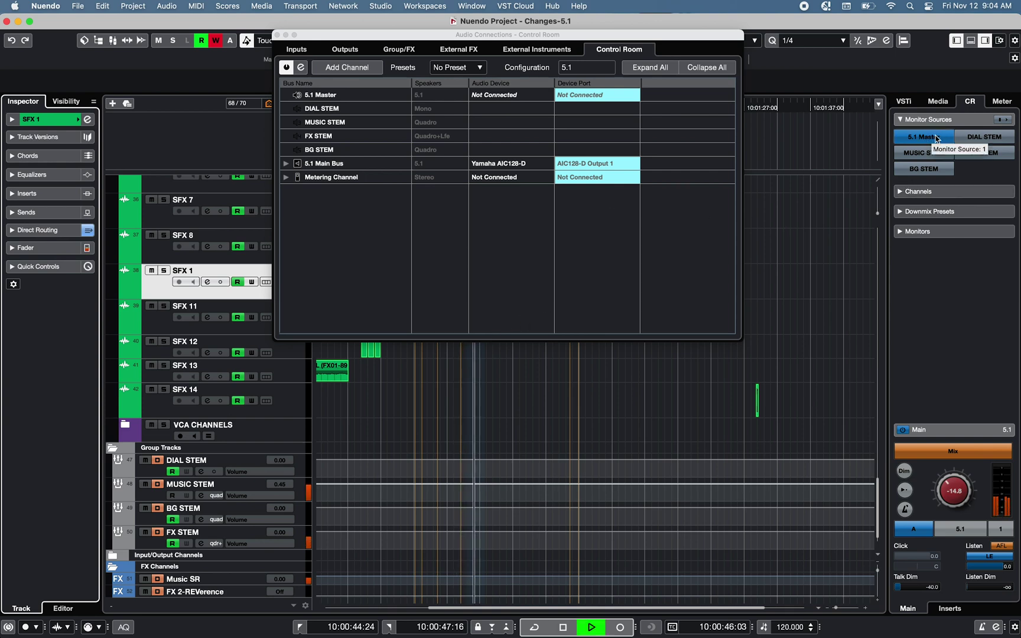
- Audition DIAL STEM, MUSIC STEM and FX STEM monitor sources, then return to 5.1 Master
left_click(973, 140)
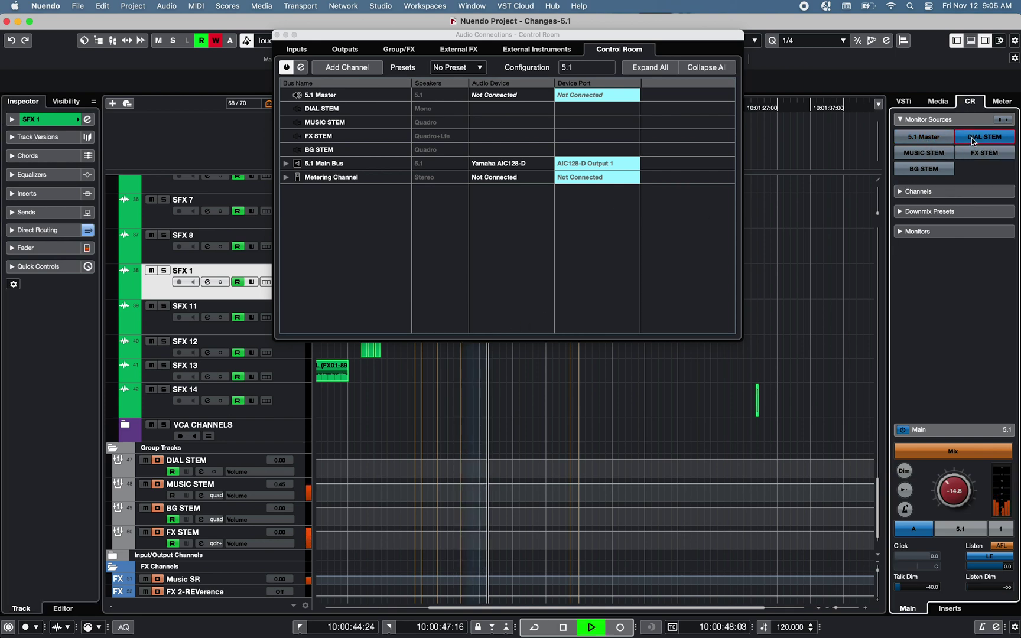
left_click(942, 154)
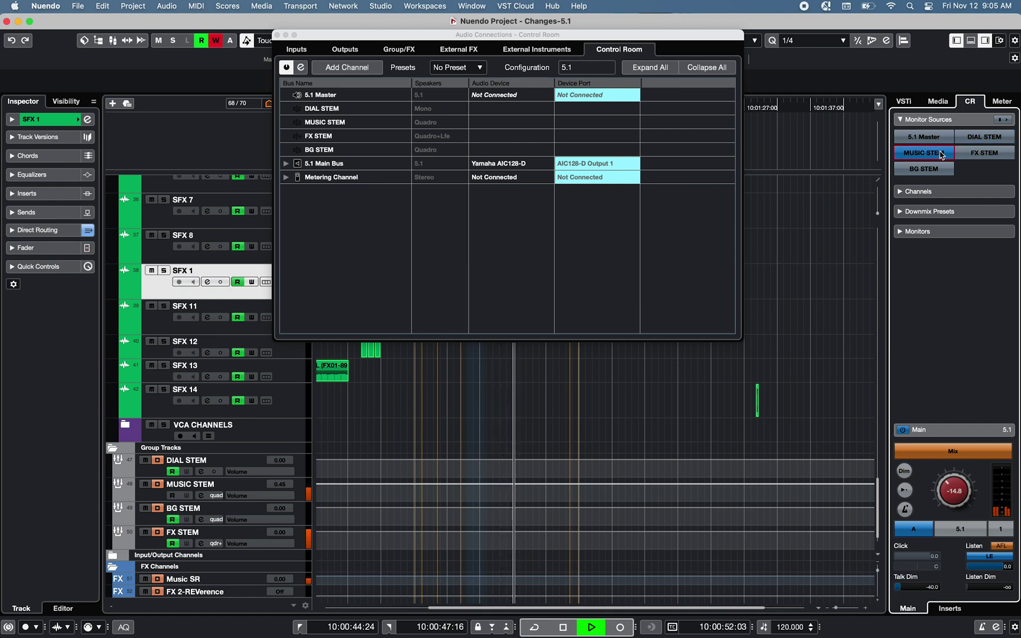
key("space")
left_click(973, 155)
key("space")
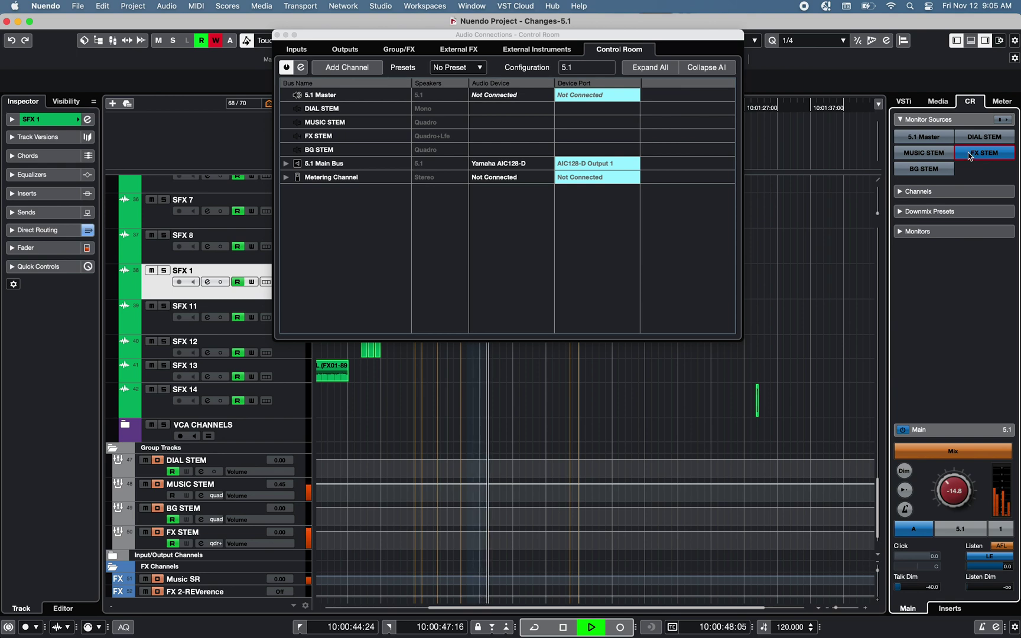
left_click(919, 137)
key("space")
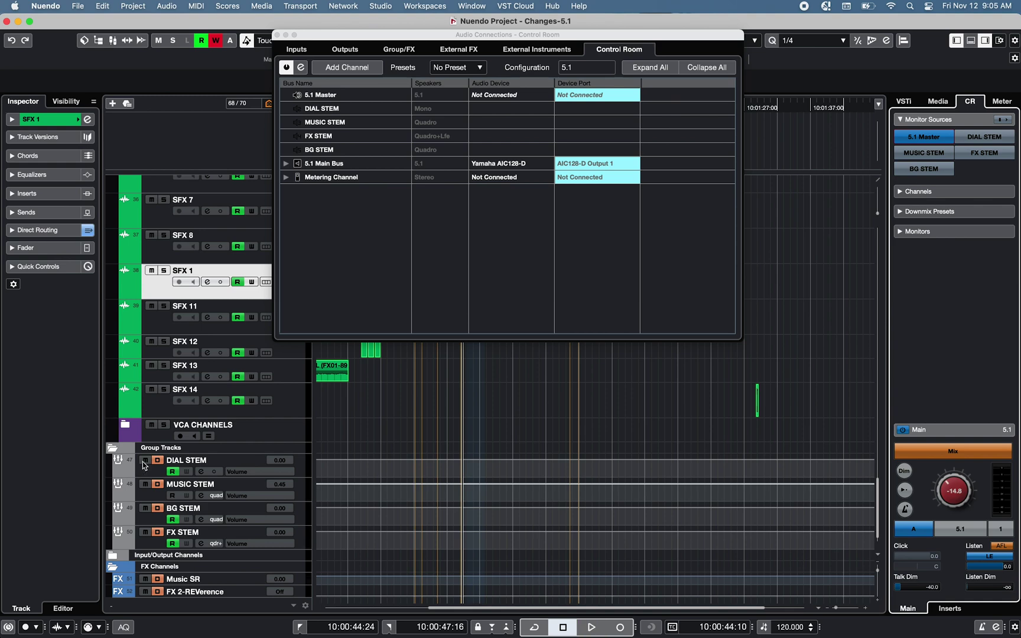
- Expand VCA CHANNELS, raise the SOFT FX VCA slightly and set the MASTER VCA to 0.00
left_click(128, 425)
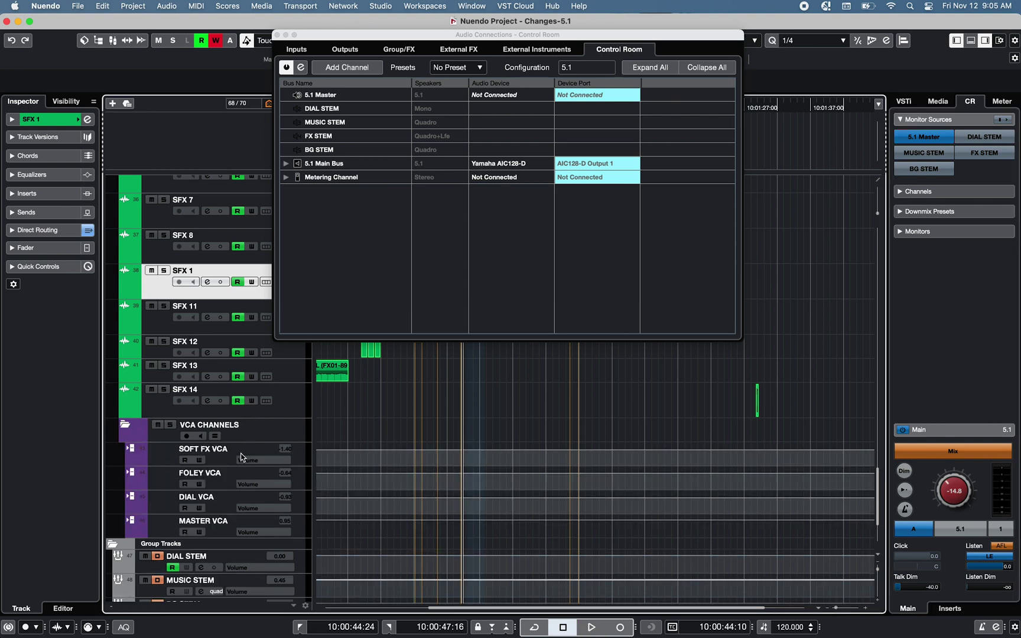
key("F3")
left_click_drag(532, 492, 635, 482)
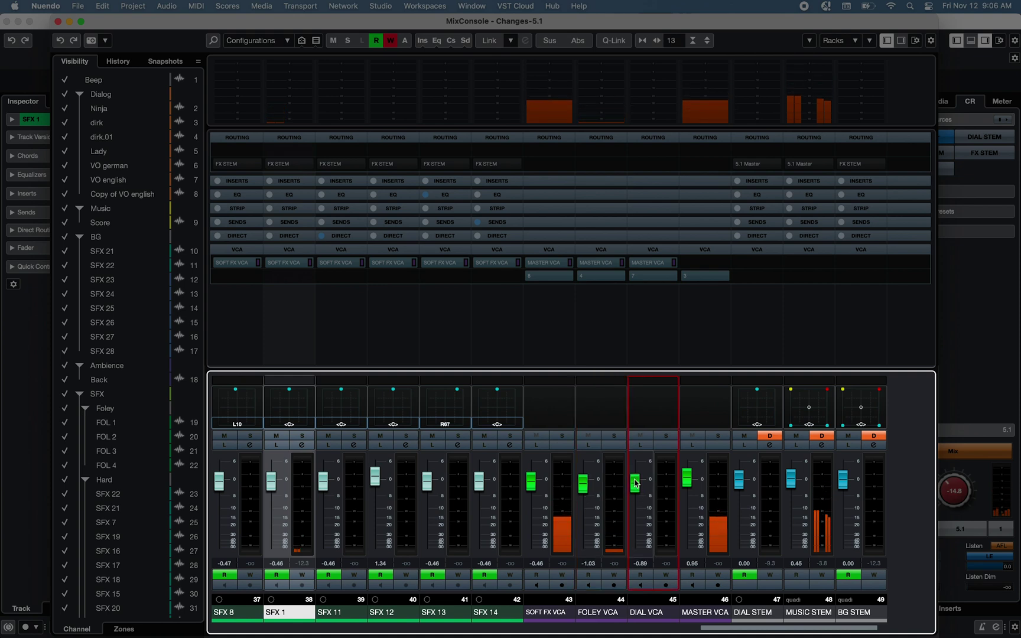
left_click_drag(687, 480, 689, 499)
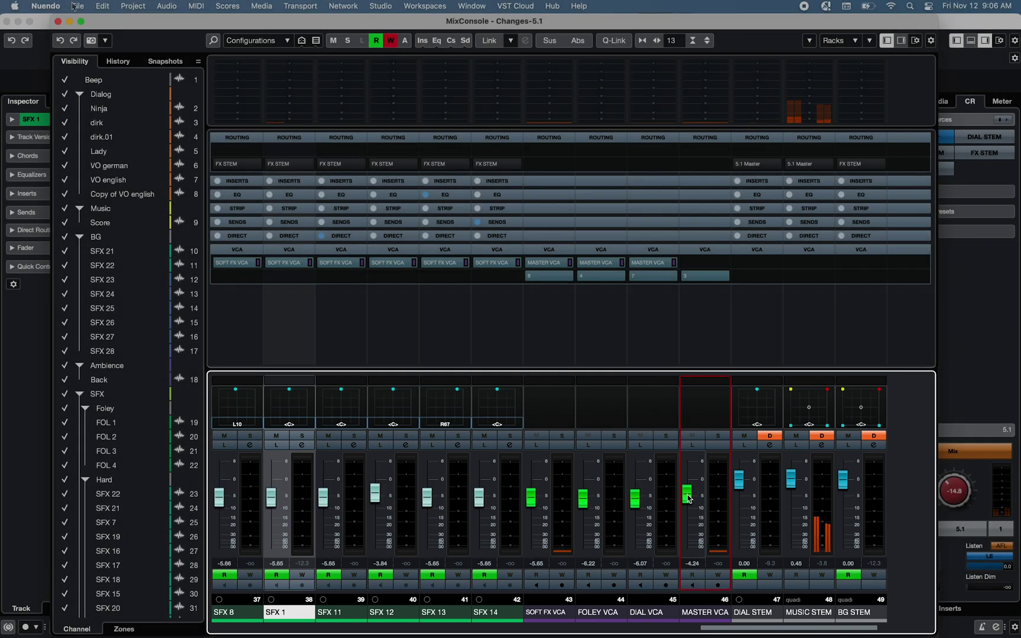
- Start an Audio Mixdown export from File > Export
left_click(78, 6)
mouse_move(118, 205)
left_click(214, 205)
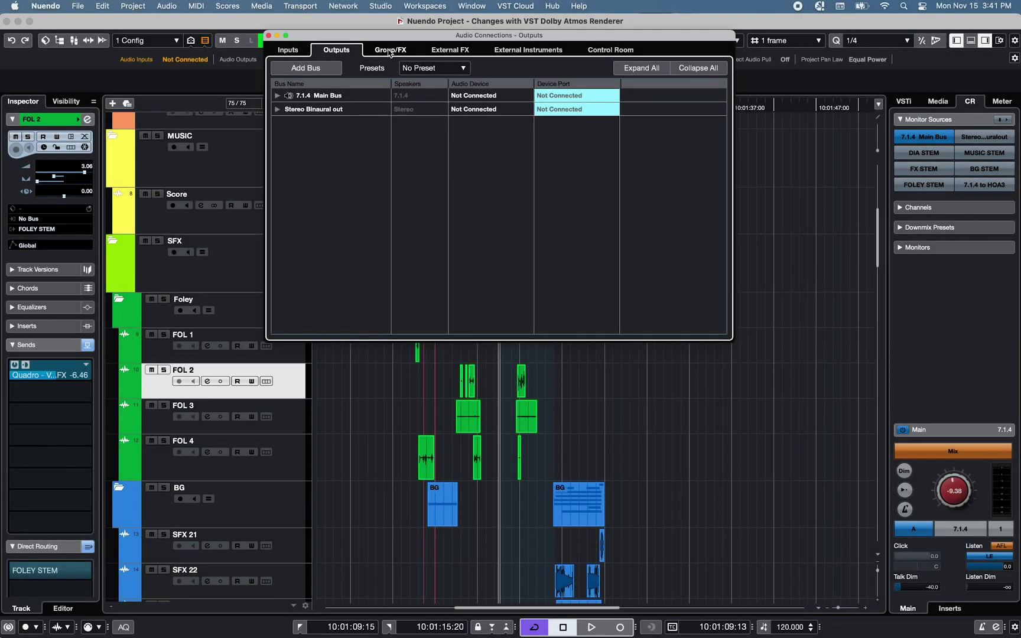
- Locate the 7.1.4 Main Bus output and show the Group/FX channel routing
double_click(305, 96)
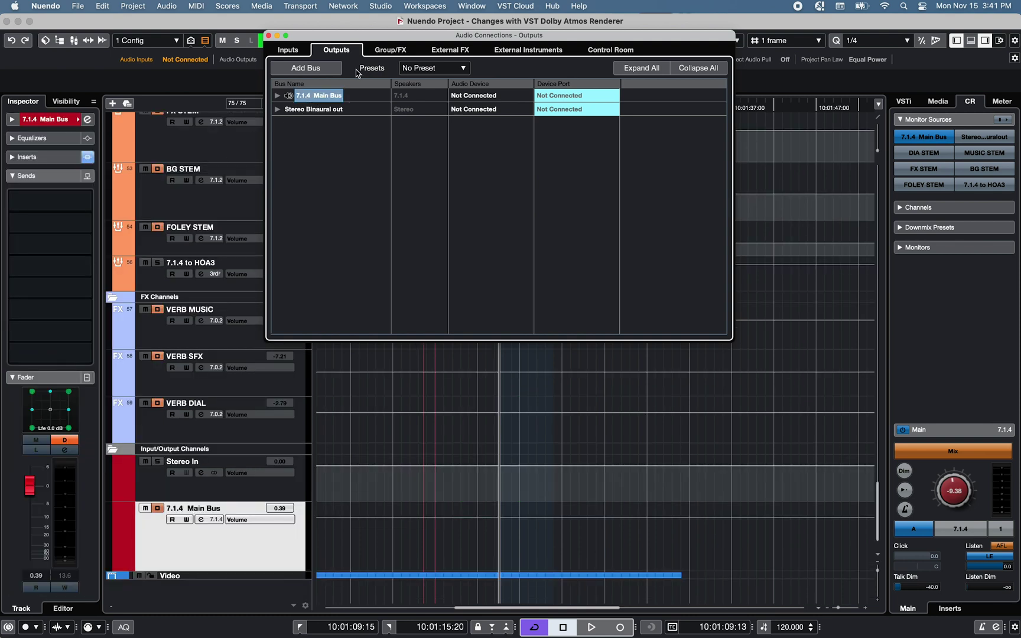
left_click(397, 52)
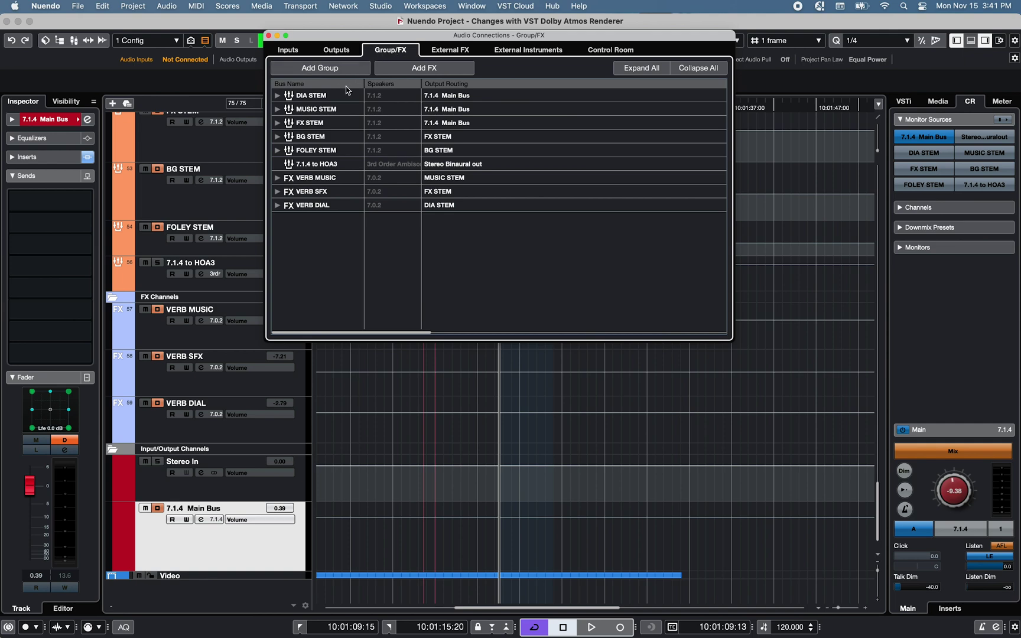
- Check the DIA, MUSIC, FX, BG and FOLEY STEM buses and the 7.1.4 to HOA3 bus
left_click(320, 95)
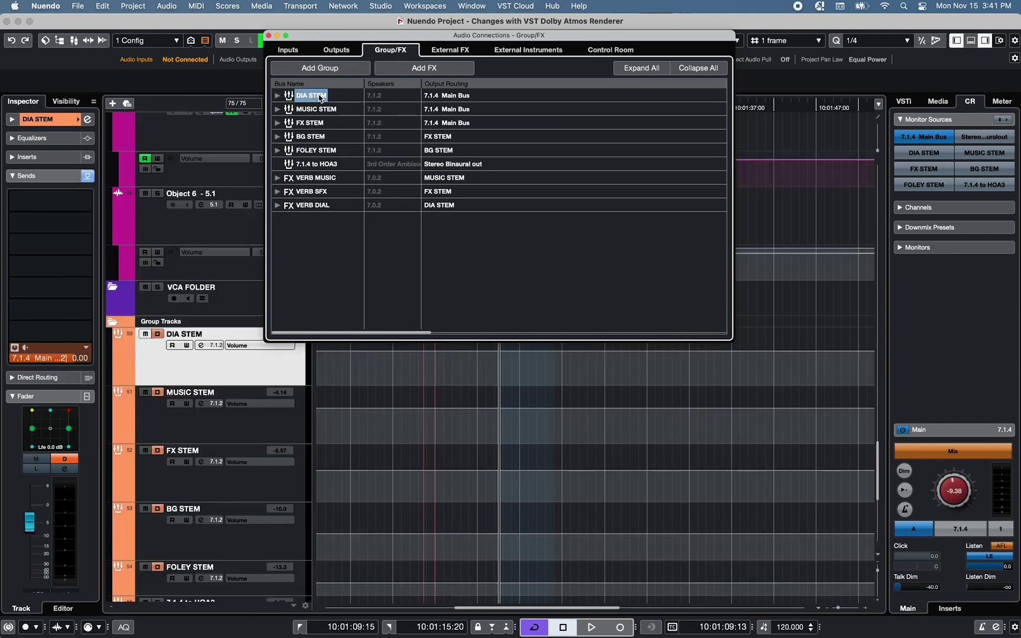
left_click(331, 111)
left_click(323, 124)
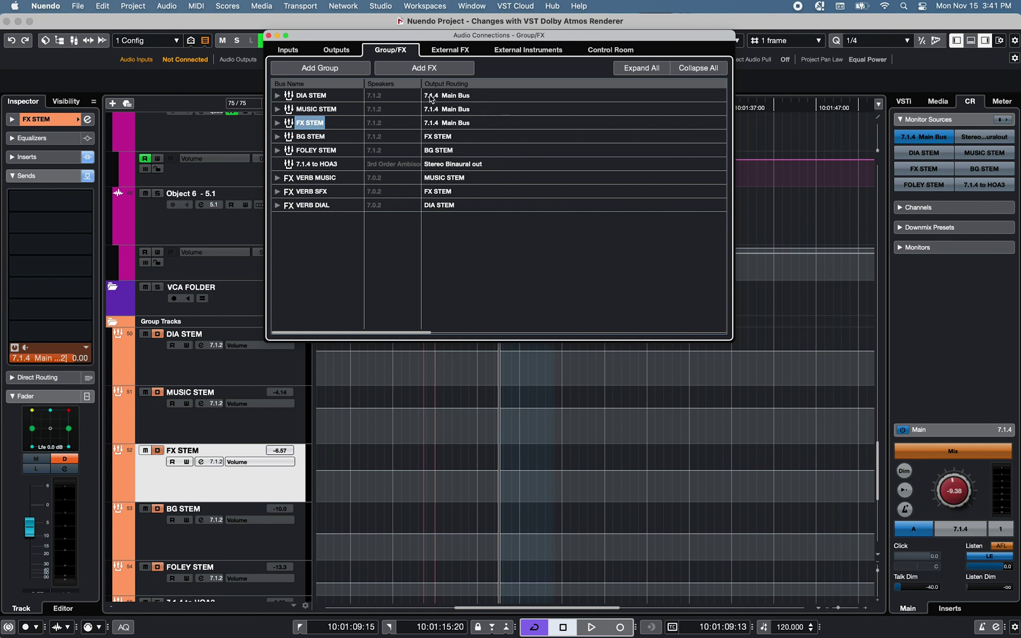
left_click(318, 142)
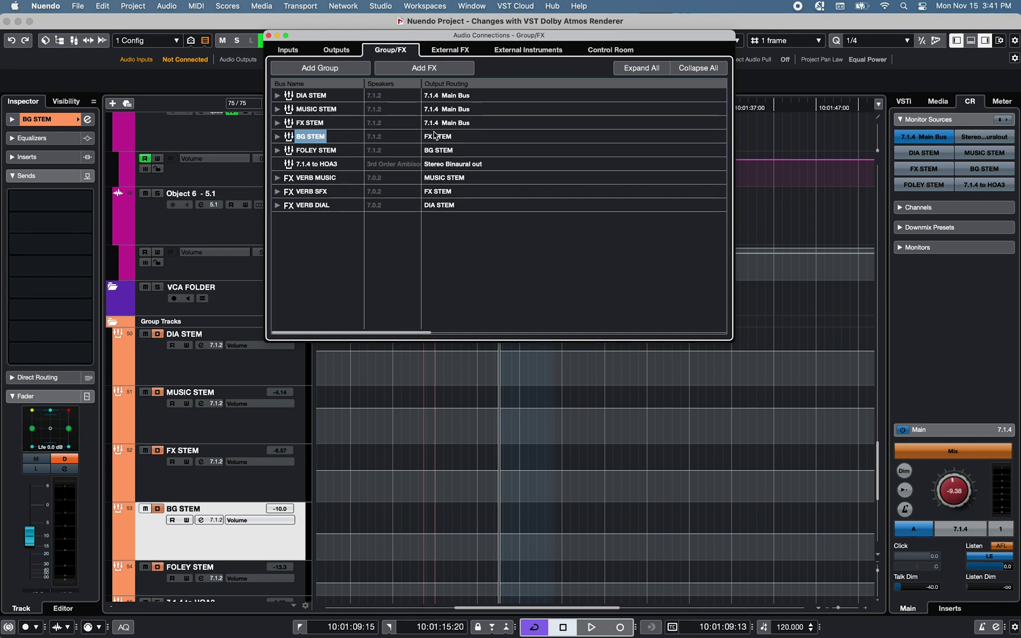
left_click(321, 151)
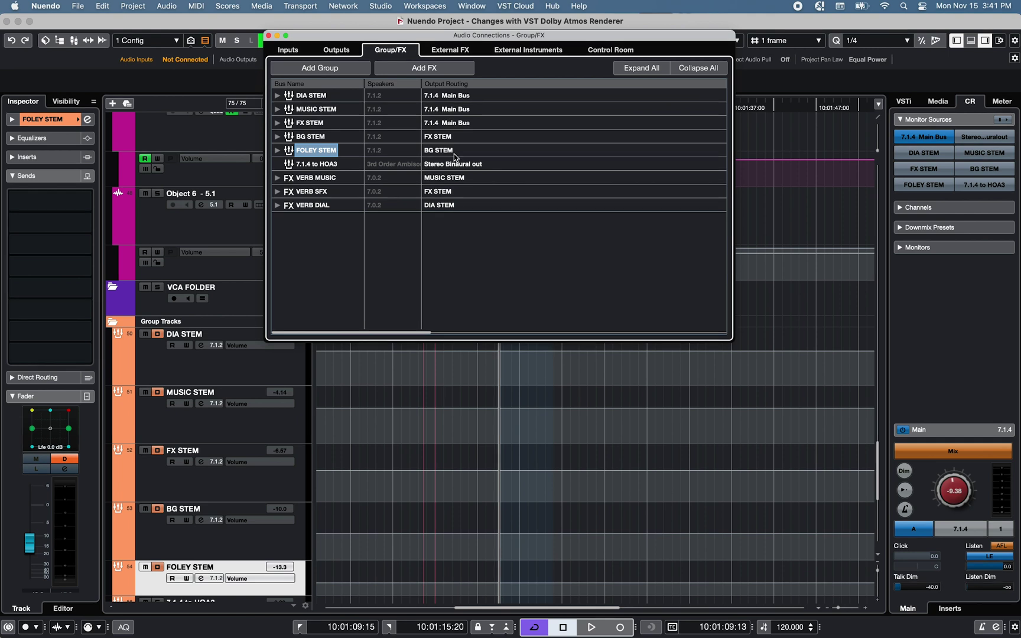
left_click(318, 164)
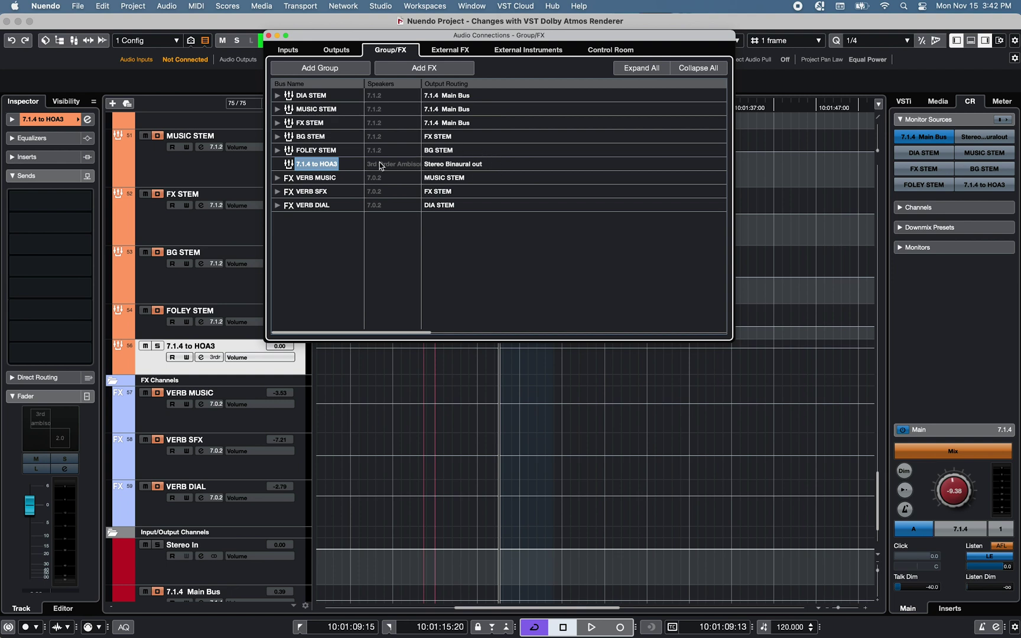
- Check the VERB MUSIC, VERB SFX and VERB DIAL buses and expand their sub-buses
left_click(304, 182)
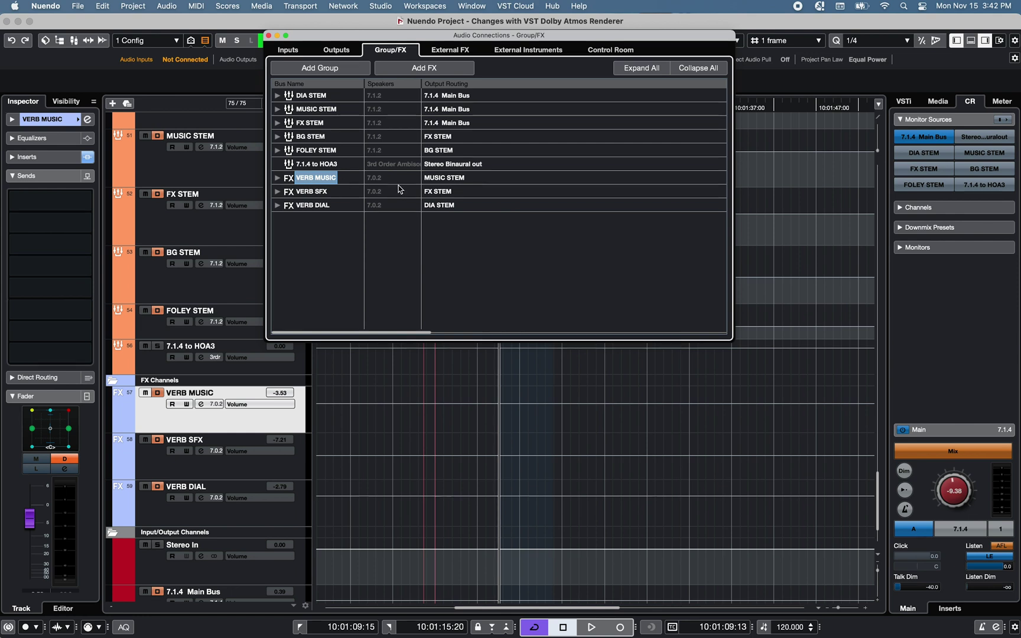
left_click(318, 194)
left_click(305, 207)
left_click(277, 206)
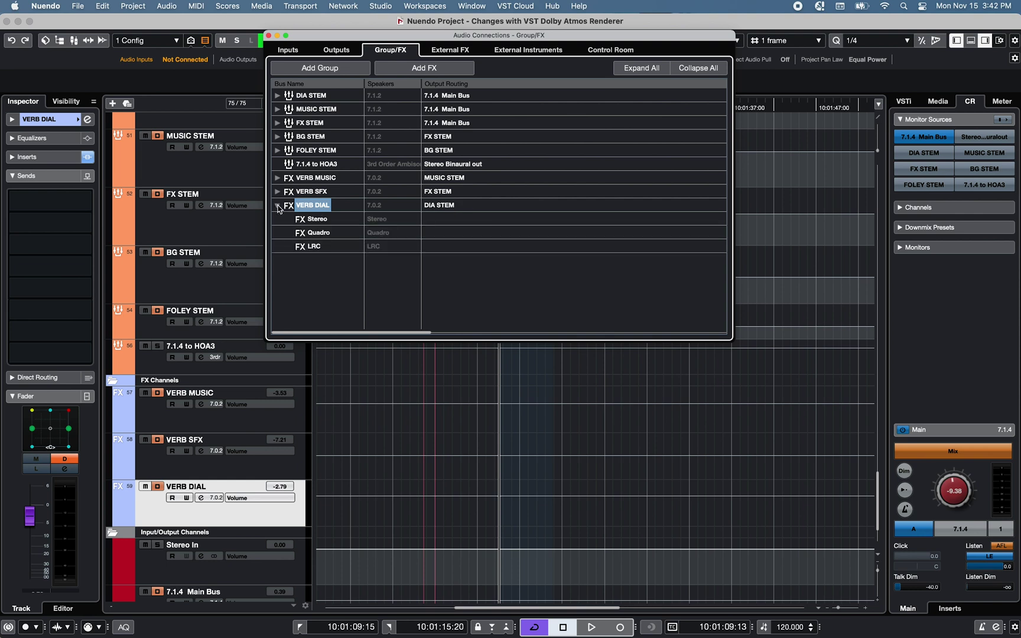
left_click(277, 192)
left_click(277, 178)
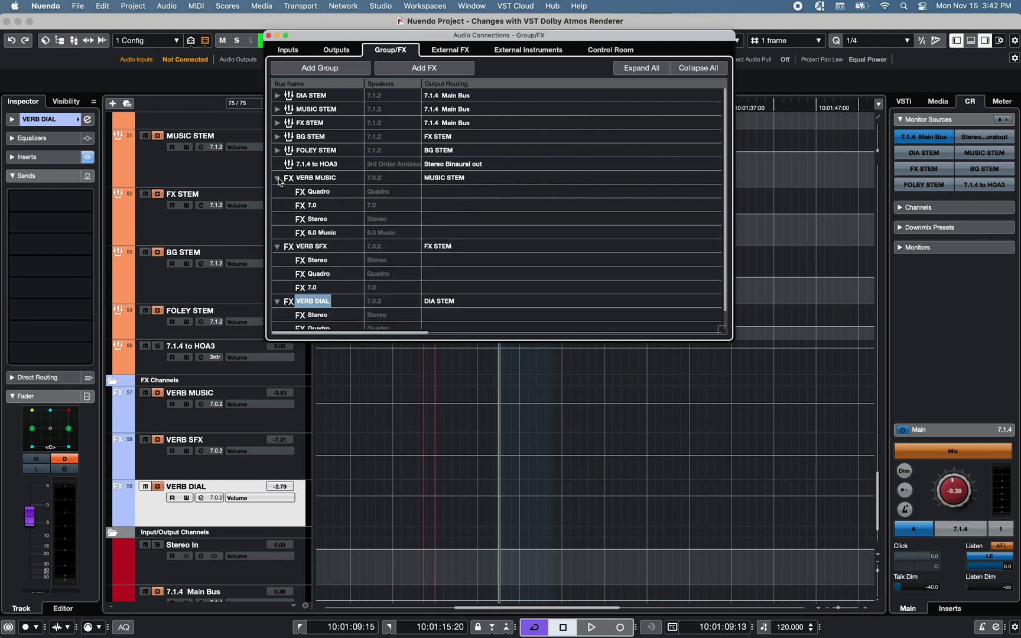
- Expand the BG STEM and FOLEY STEM sub-buses, then load the ADM/VST Windows workspace
left_click(277, 137)
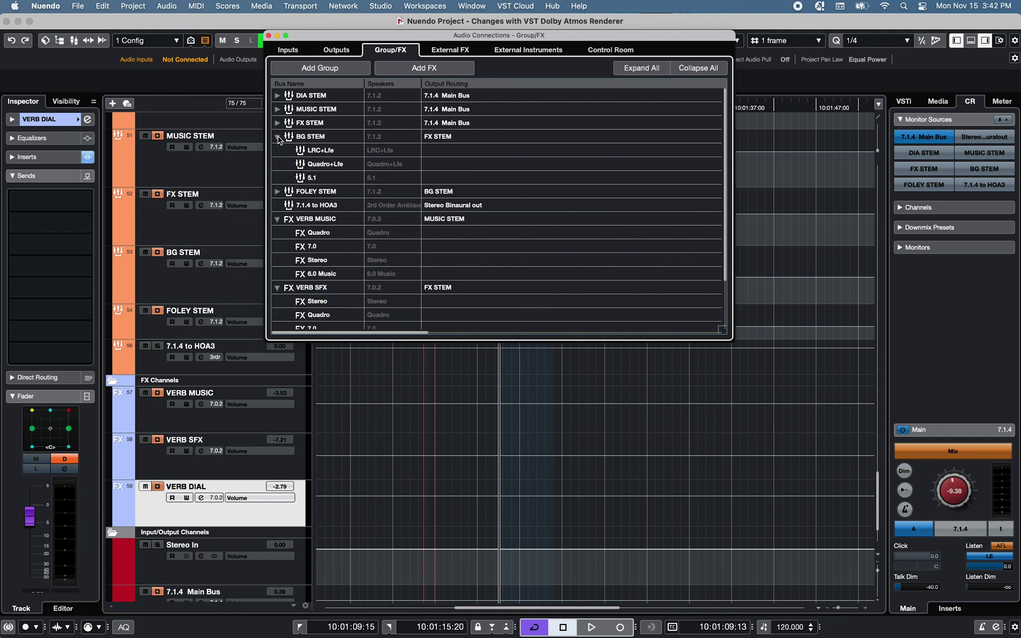
left_click(278, 192)
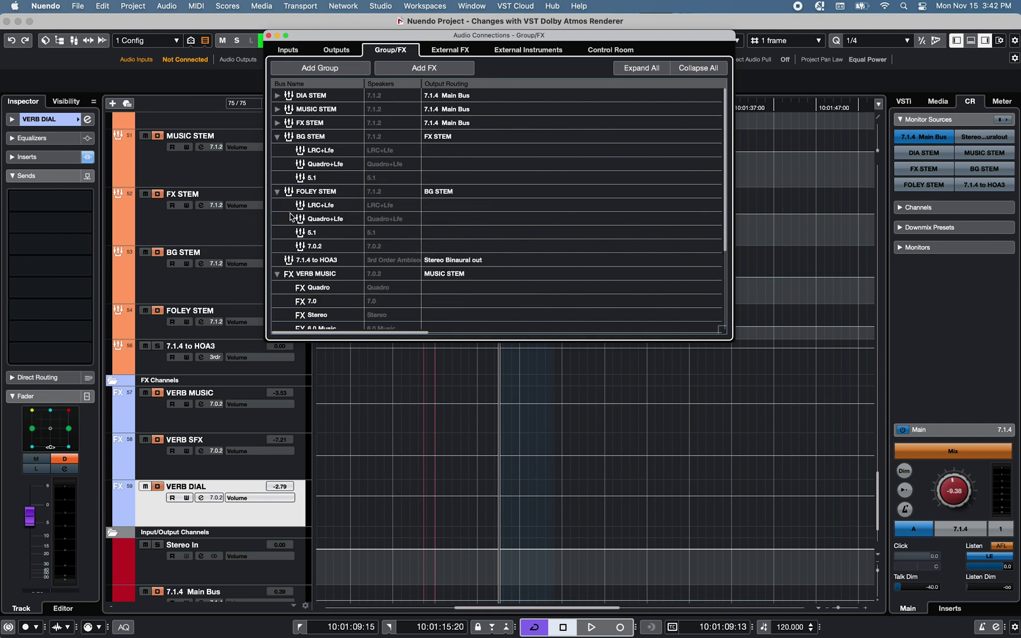
left_click(416, 6)
left_click(438, 77)
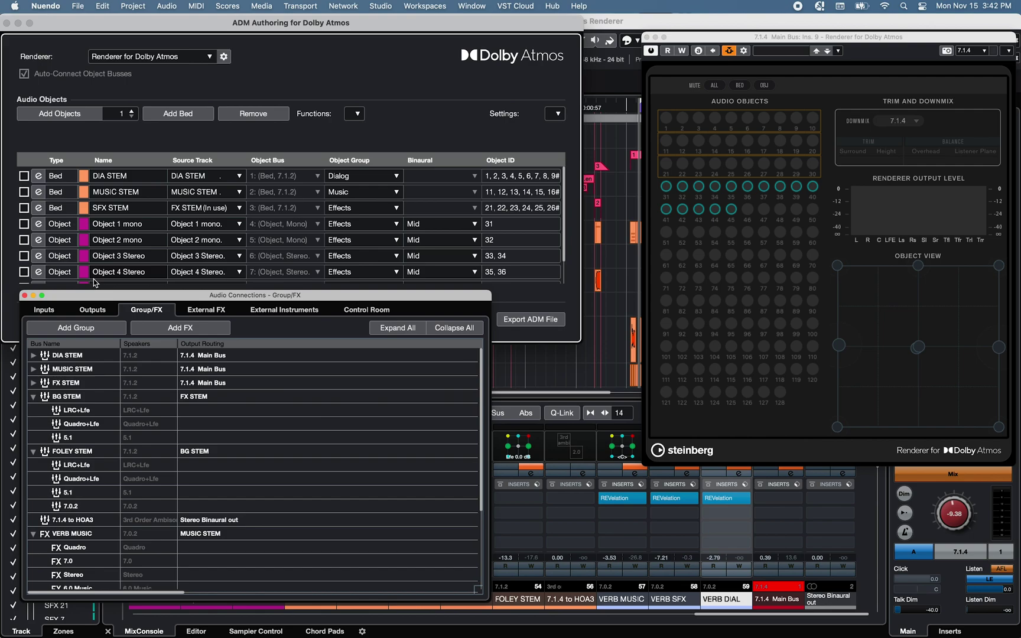
- Switch back to the project workspace and start playback
left_click(416, 12)
left_click(473, 95)
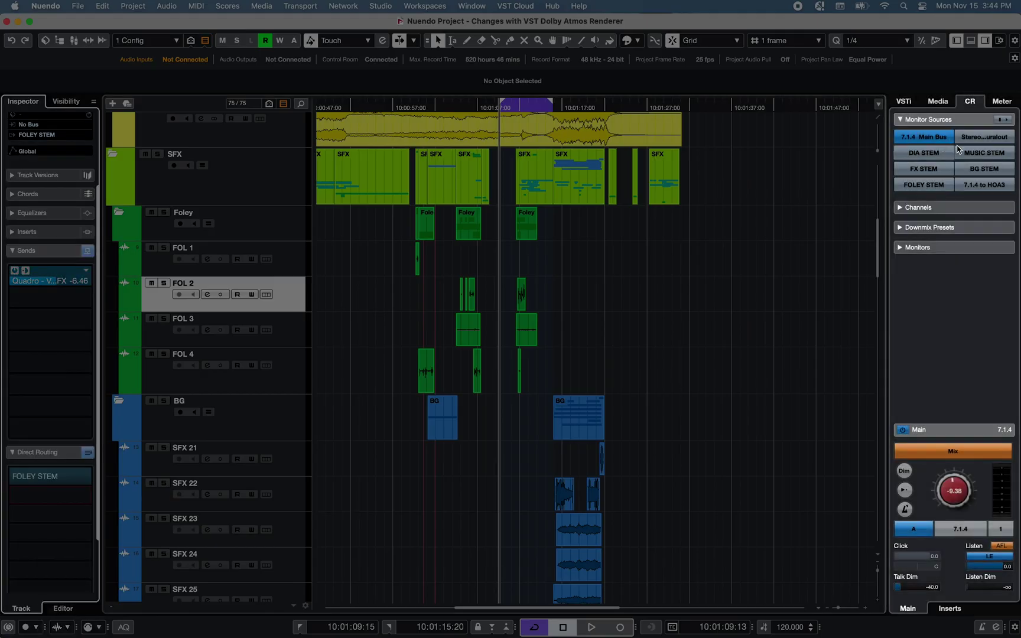
key("space")
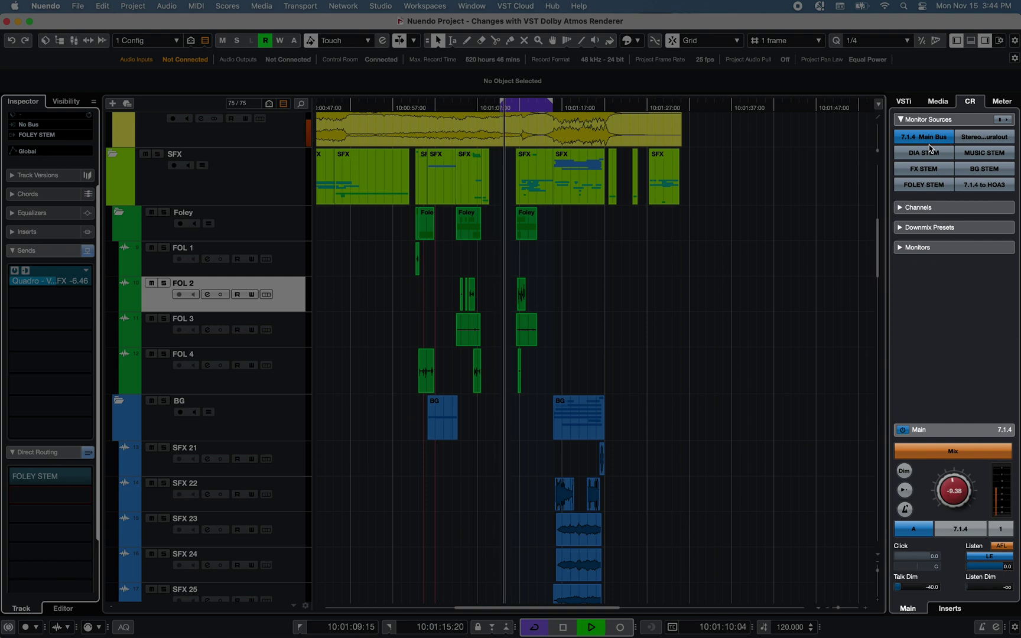
- Monitor DIA STEM alone, then return to 7.1.4 Main Bus and resume playback
left_click(930, 155)
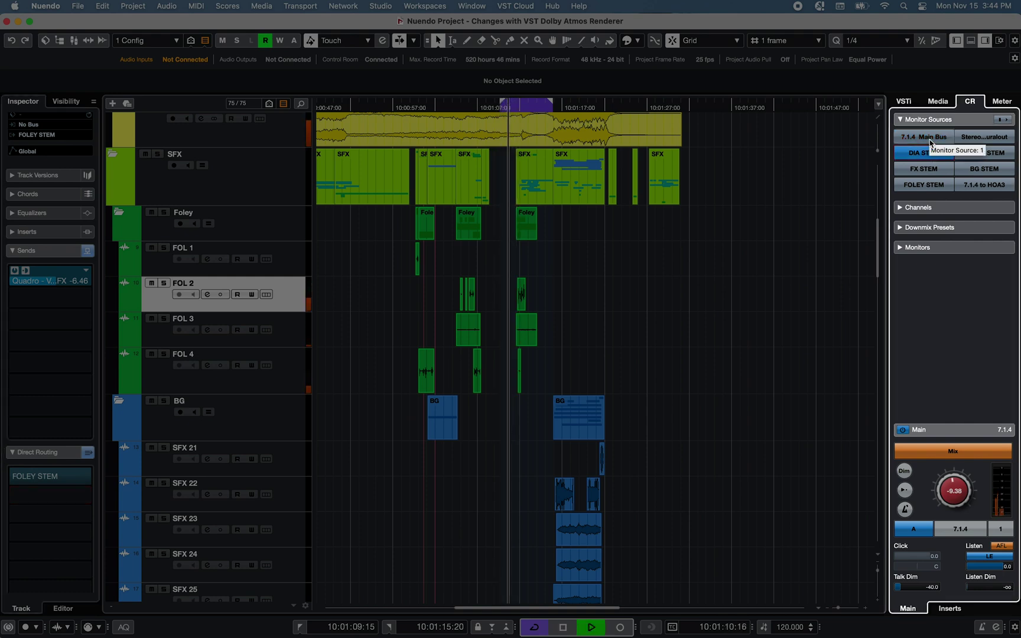
key("space")
left_click(932, 142)
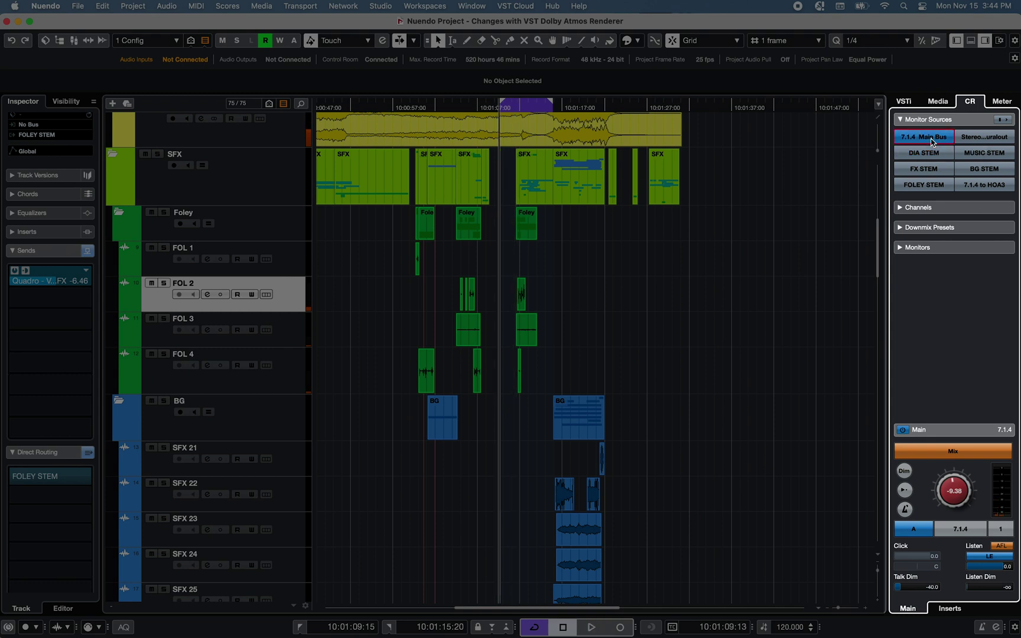
key("space")
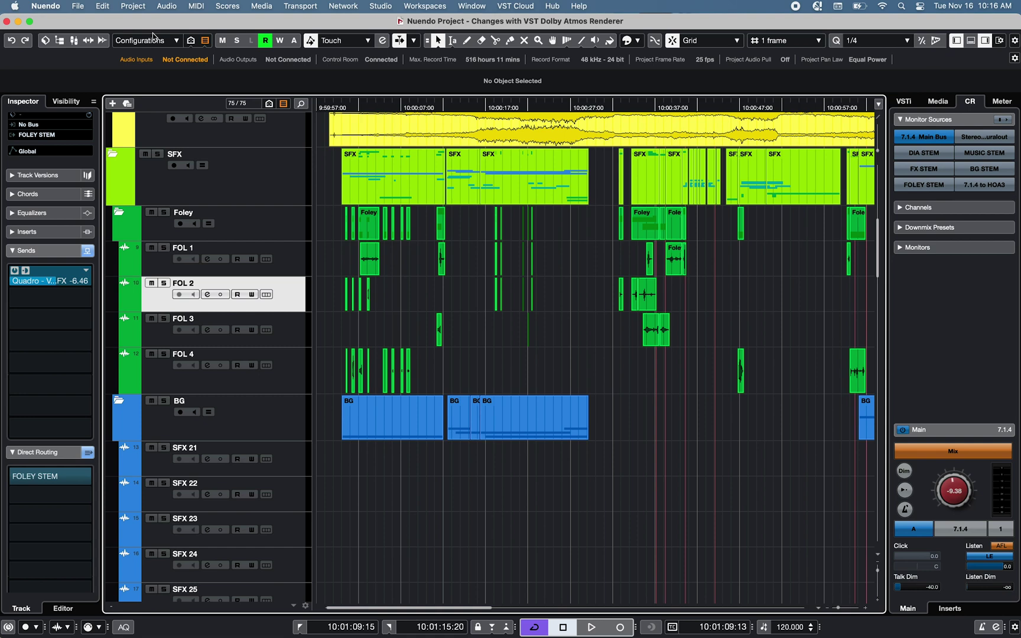
- Apply the '2: Object 1 & 2 + Object VCA' configuration and show both objects' volume lanes
left_click(177, 42)
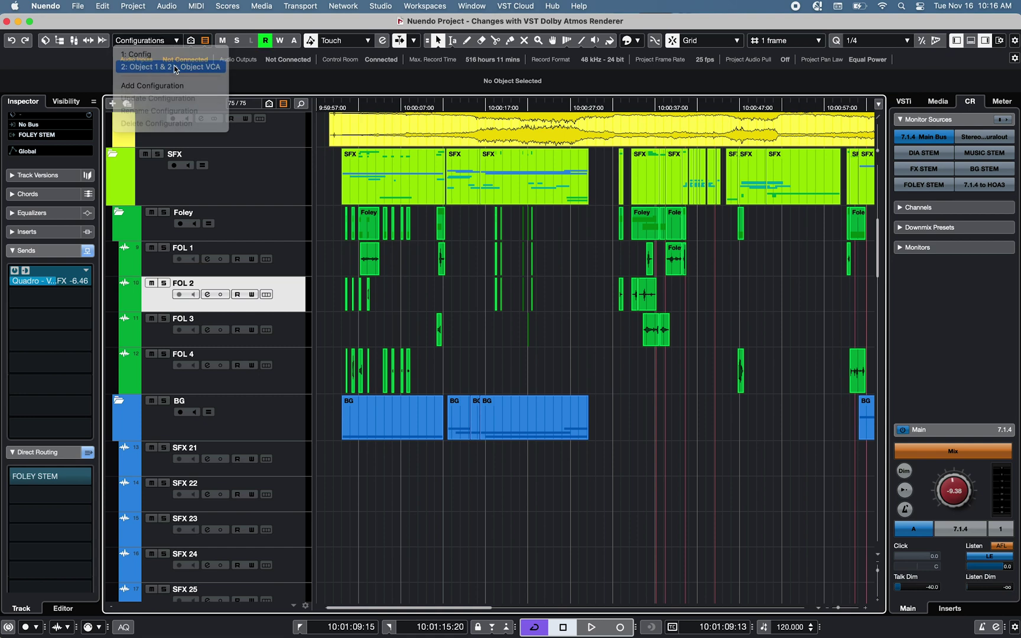
left_click(175, 67)
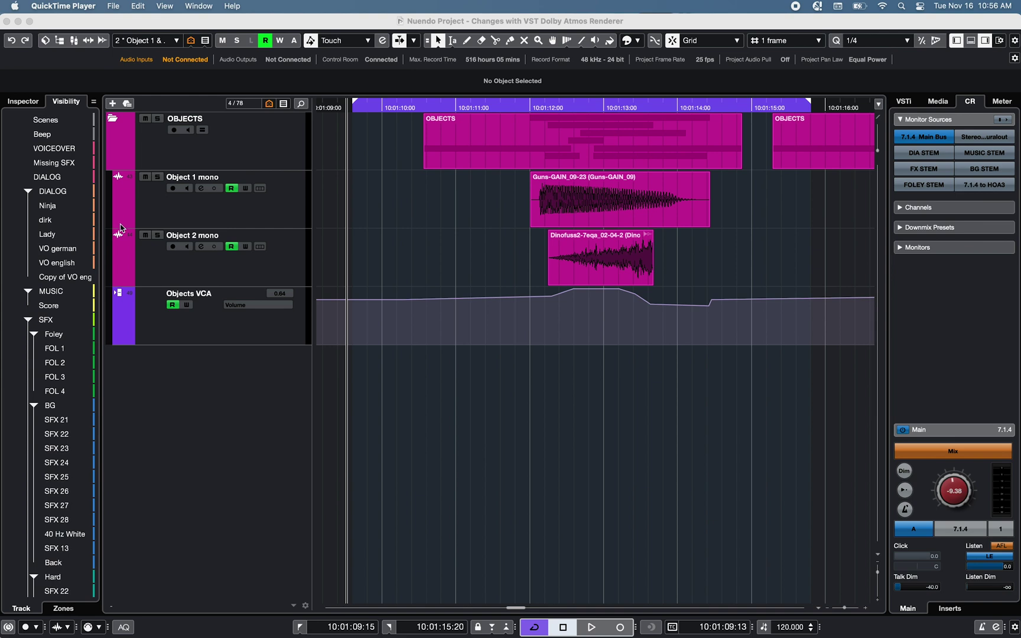
left_click(120, 228)
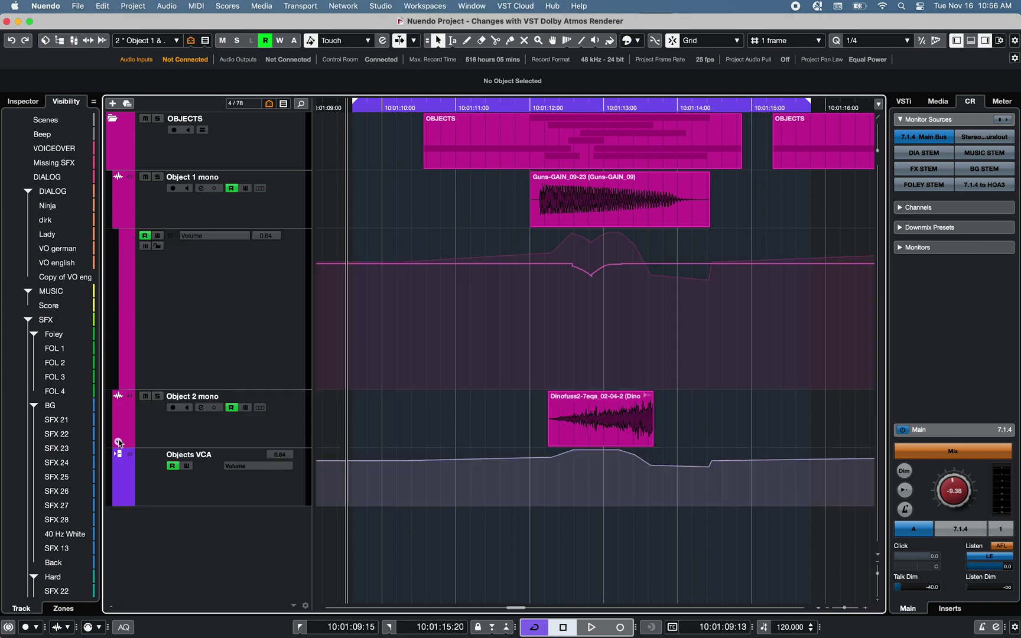
left_click(120, 443)
scroll(218, 420, "down", 2)
left_click(390, 7)
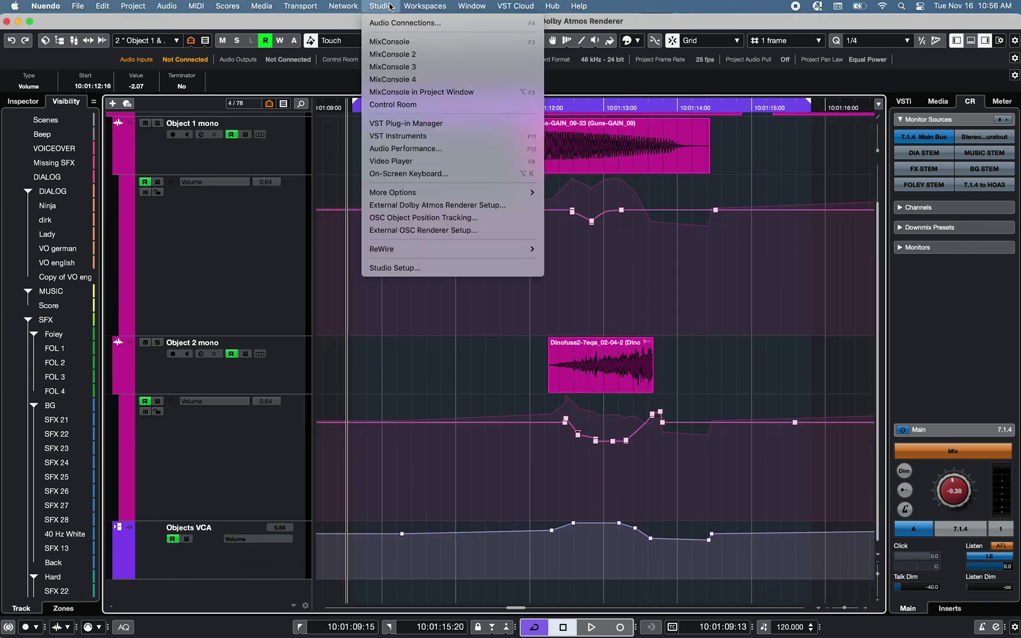
- During playback in MixConsole 2, lower Object 1 and write a fader ride on Objects VCA
left_click(393, 53)
key("space")
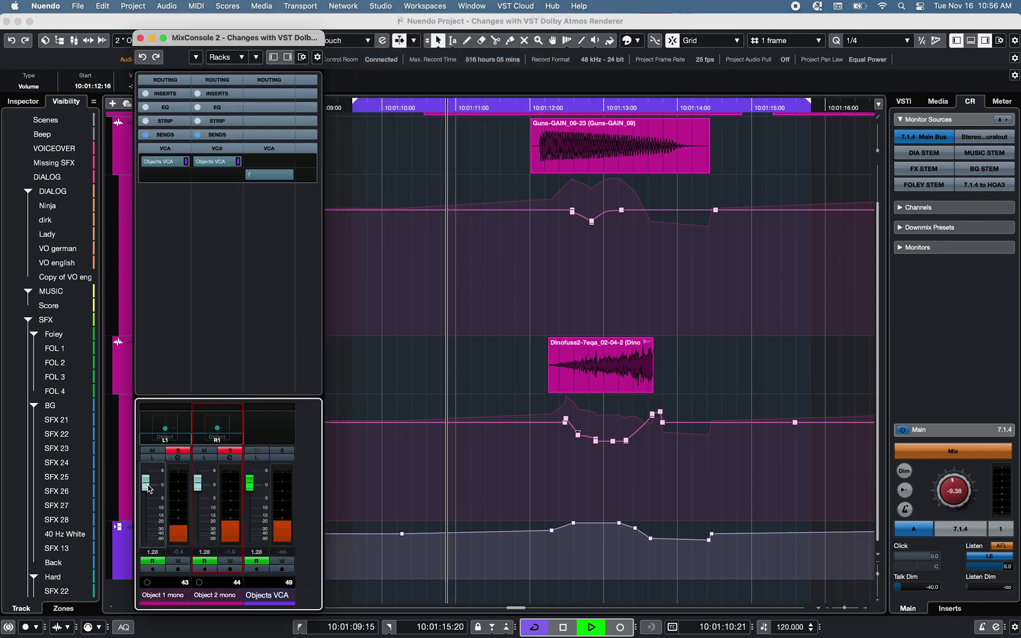
left_click_drag(146, 485, 154, 503)
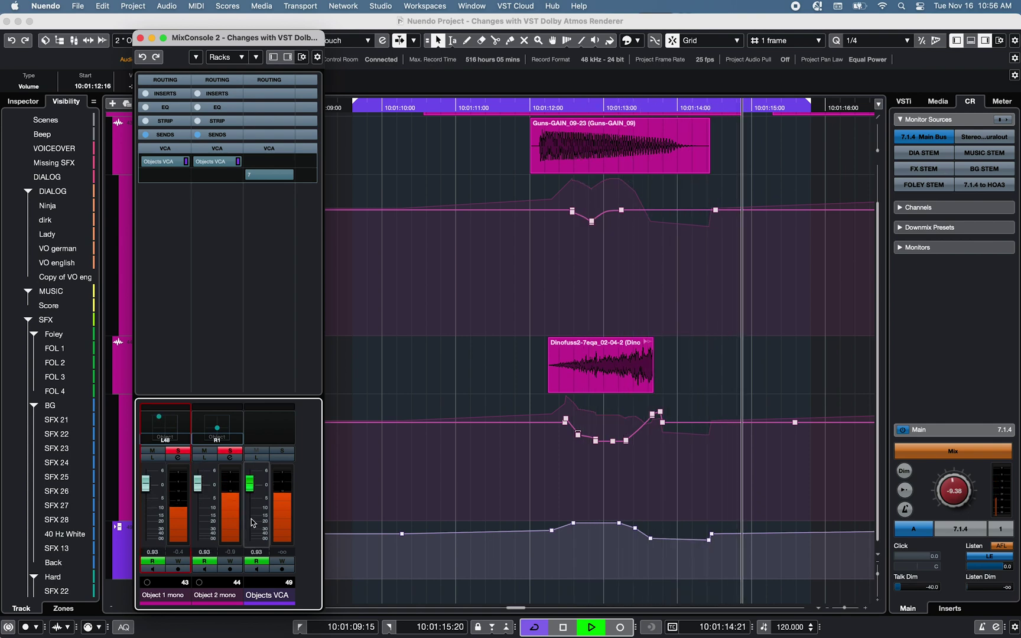
left_click(281, 561)
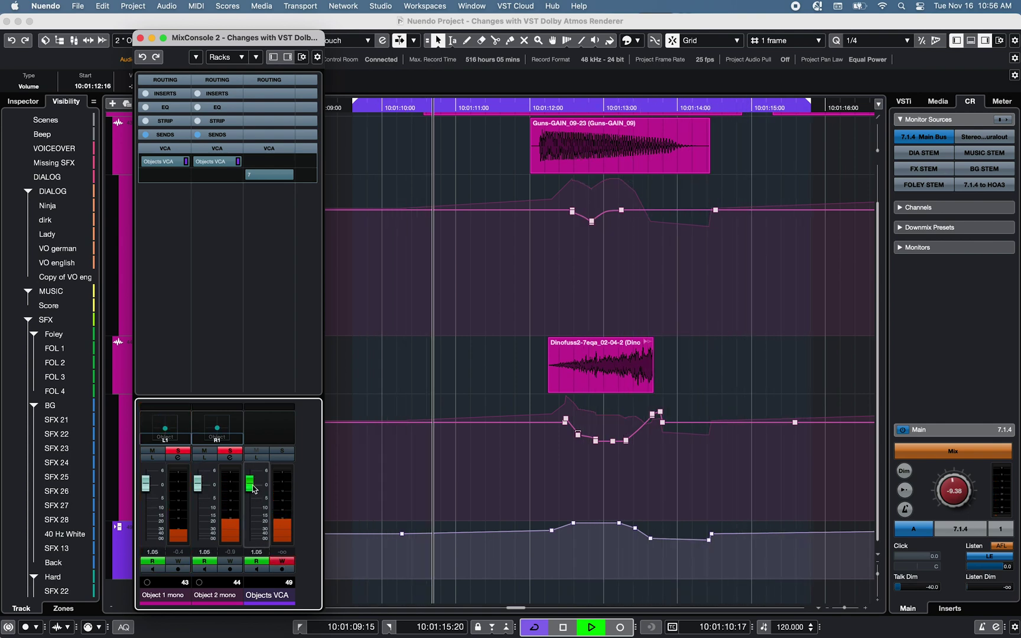
left_click_drag(250, 484, 253, 491)
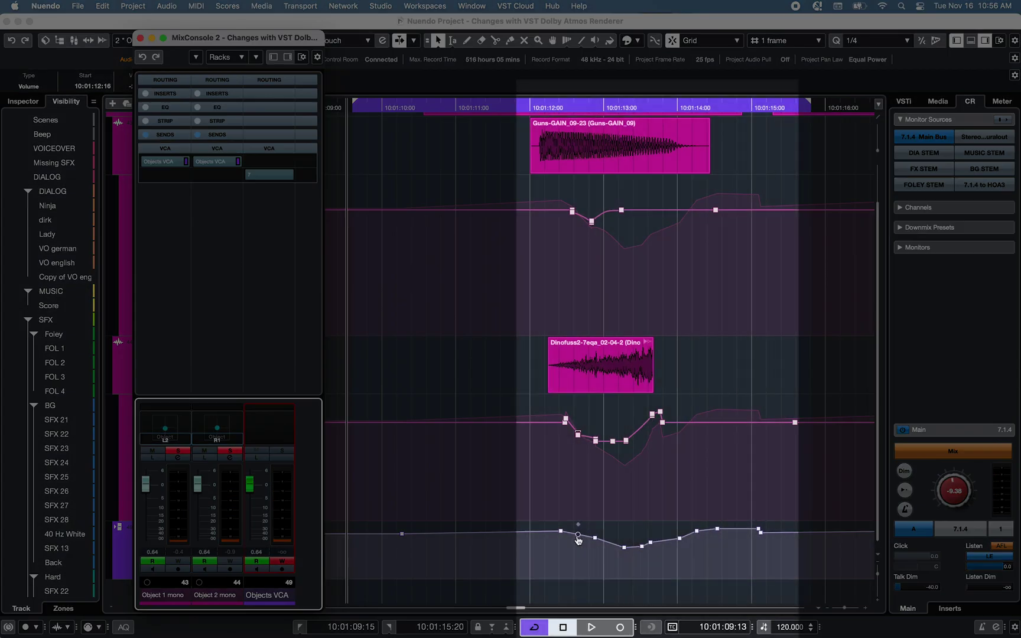
key("super+w")
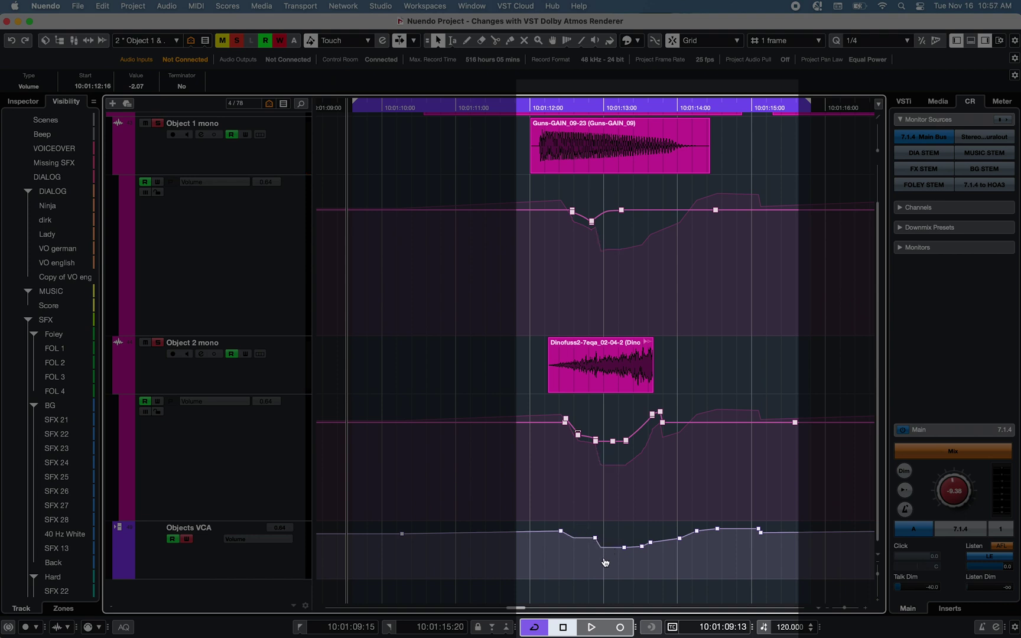
- Pull down the volume points near 10:01:13 on Object 2 mono and Object 1 mono
left_click_drag(613, 441, 614, 446)
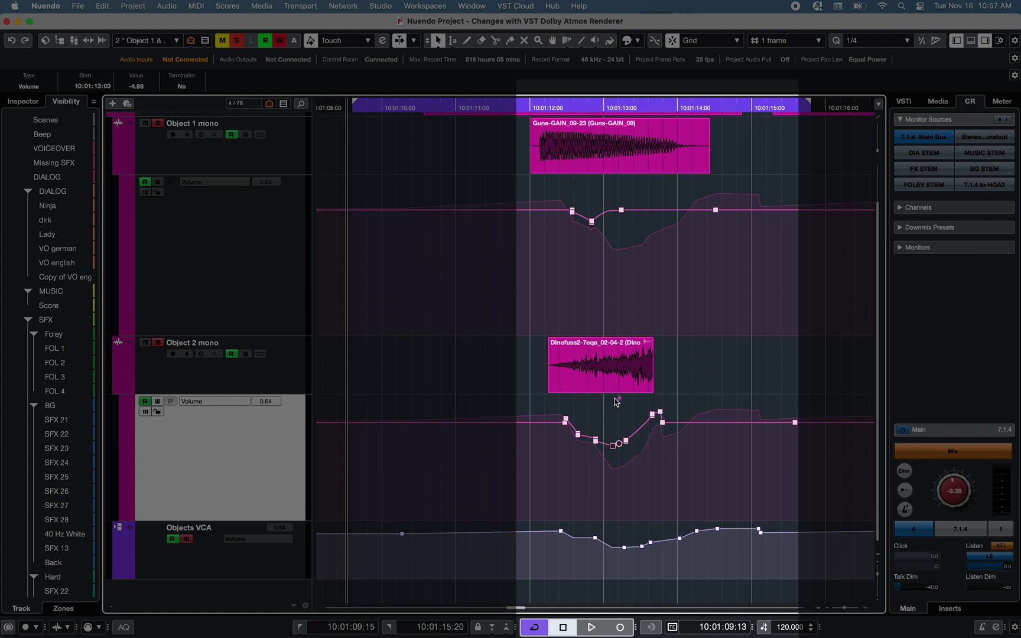
mouse_move(621, 399)
left_mouse_down()
mouse_move(621, 426)
mouse_move(621, 407)
left_mouse_up()
mouse_move(608, 178)
left_mouse_down()
mouse_move(613, 250)
mouse_move(610, 182)
left_mouse_up()
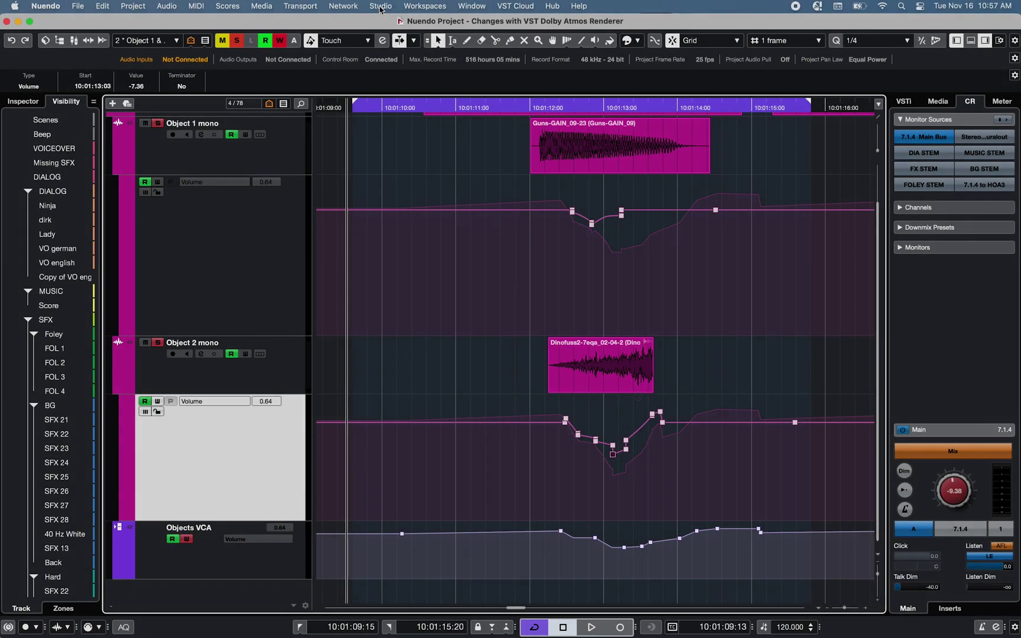
- In MixConsole 2, apply Combine Automation of VCA and Connect on the Objects VCA
left_click(380, 6)
left_click(383, 51)
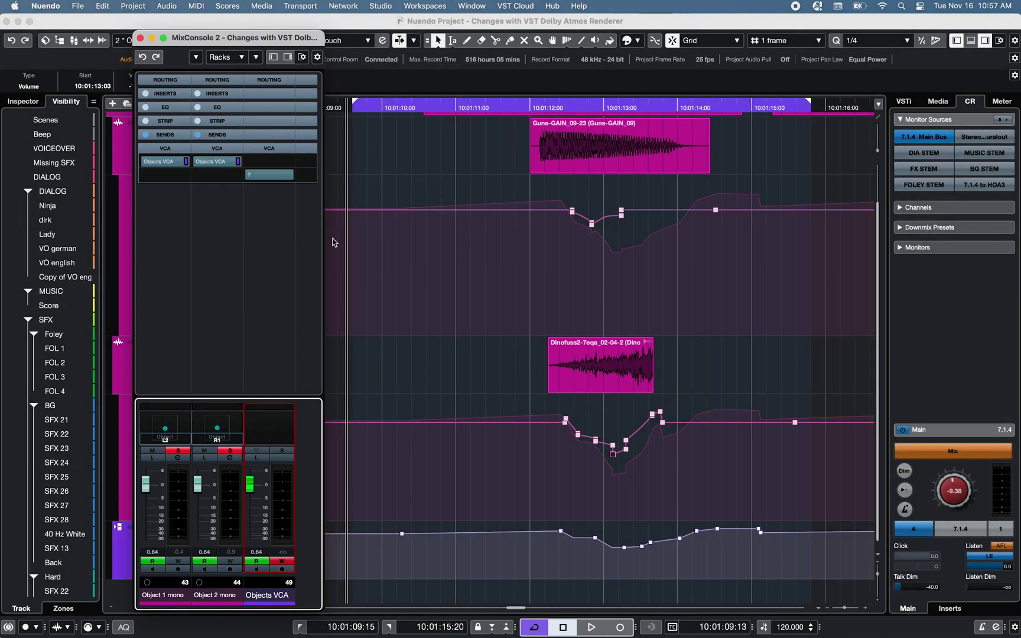
left_click(288, 178)
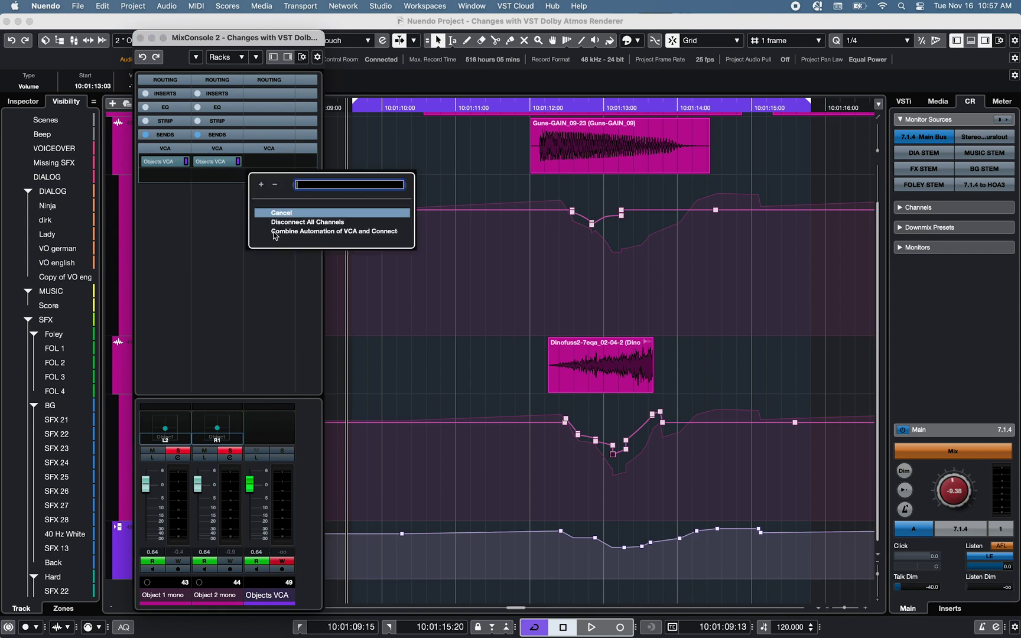
left_click(310, 231)
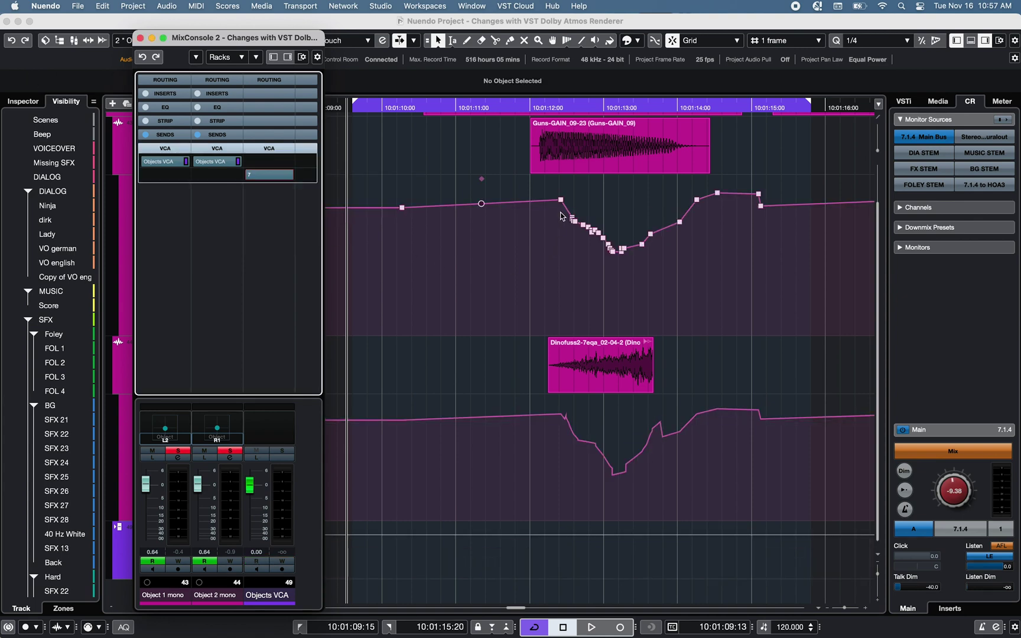
key("super+z")
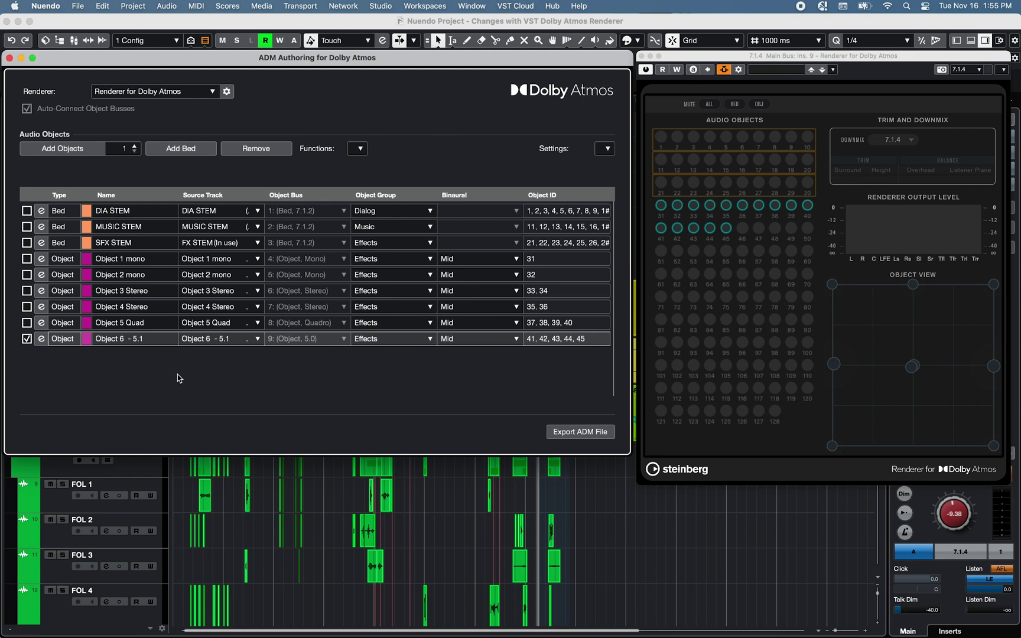
- Select the DIA STEM bed in ADM Authoring and remove it
left_click(27, 211)
left_click(257, 149)
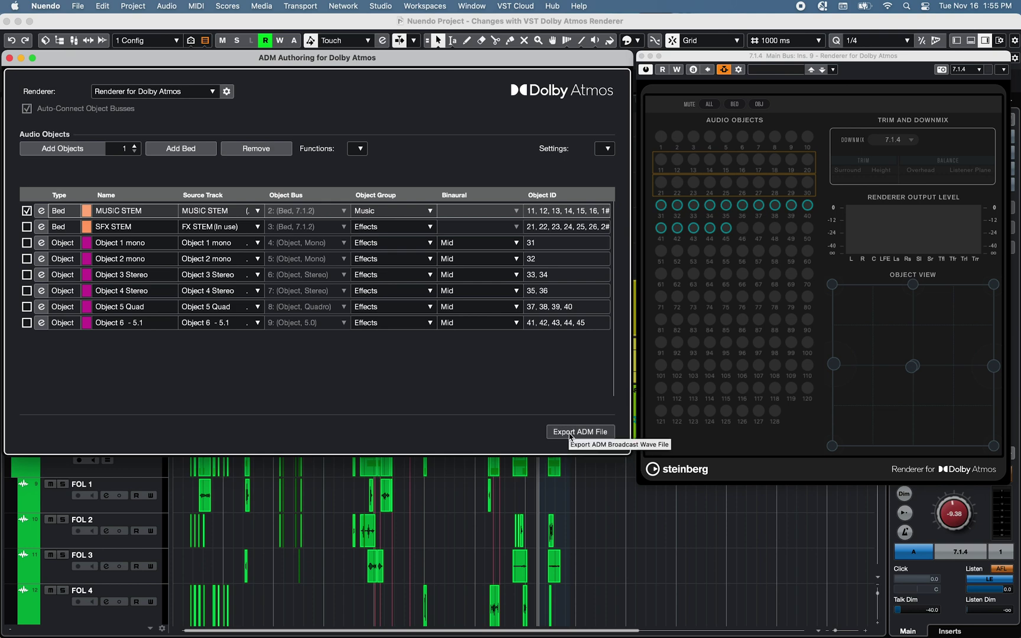